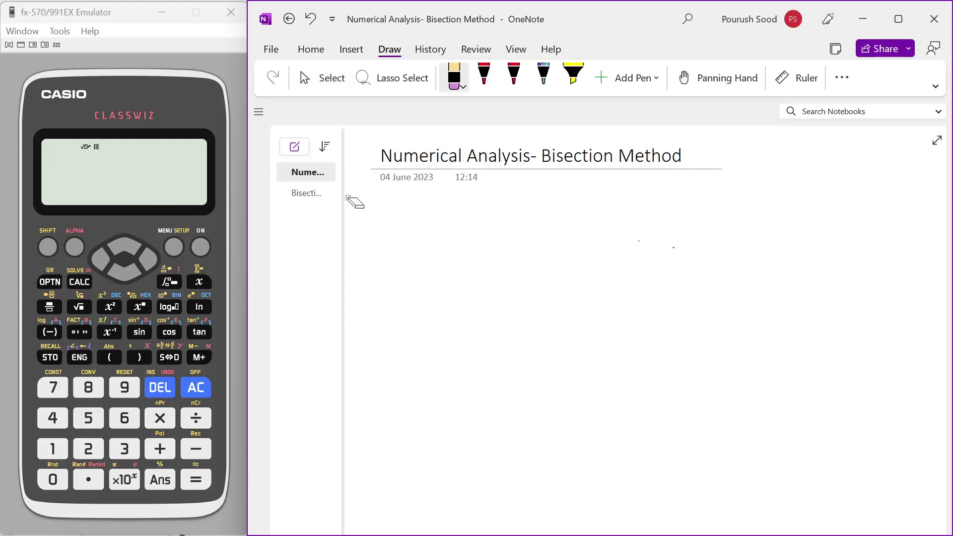
With the red pen, handwrite f(x) = 0 and the starting points x0 and x1 beneath it.
{"action": "left_click", "coordinate": [484, 76]}
{"action": "mouse_move", "coordinate": [375, 195]}
{"action": "left_mouse_down"}
{"action": "mouse_move", "coordinate": [367, 216]}
{"action": "mouse_move", "coordinate": [375, 202]}
{"action": "left_mouse_up"}
{"action": "mouse_move", "coordinate": [384, 192]}
{"action": "left_mouse_down"}
{"action": "mouse_move", "coordinate": [381, 213]}
{"action": "mouse_move", "coordinate": [392, 209]}
{"action": "mouse_move", "coordinate": [381, 210]}
{"action": "left_mouse_up"}
{"action": "mouse_move", "coordinate": [392, 194]}
{"action": "left_mouse_down"}
{"action": "mouse_move", "coordinate": [394, 212]}
{"action": "mouse_move", "coordinate": [422, 195]}
{"action": "left_mouse_up"}
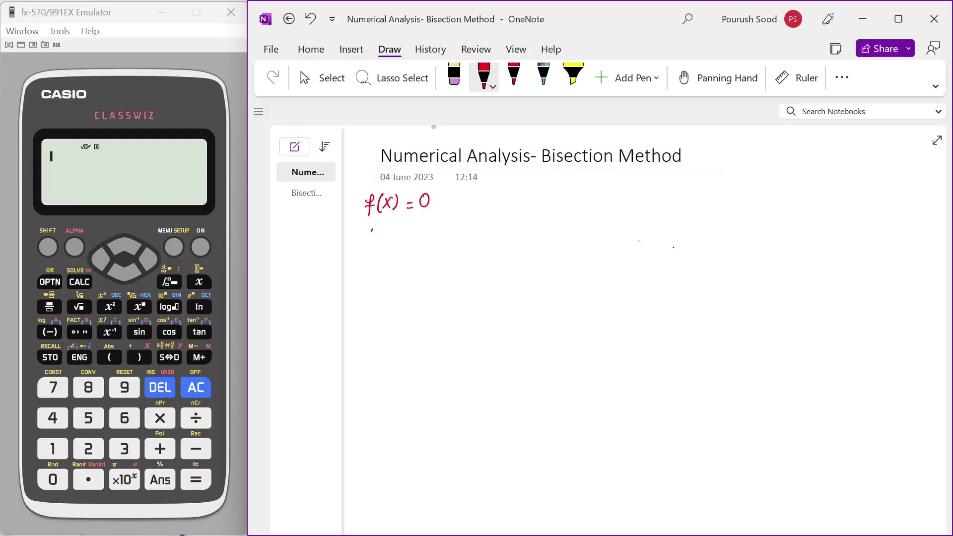
{"action": "left_click_drag", "start_coordinate": [364, 230], "coordinate": [373, 243]}
{"action": "mouse_move", "coordinate": [373, 230]}
{"action": "left_mouse_down"}
{"action": "mouse_move", "coordinate": [364, 242]}
{"action": "mouse_move", "coordinate": [411, 241]}
{"action": "mouse_move", "coordinate": [402, 240]}
{"action": "left_mouse_up"}
{"action": "left_click_drag", "start_coordinate": [417, 235], "coordinate": [415, 243]}
Start a new red line listing x0, x1 and the midpoint (x0+x1)/2.
{"action": "left_click_drag", "start_coordinate": [368, 264], "coordinate": [360, 277]}
{"action": "left_click_drag", "start_coordinate": [362, 266], "coordinate": [374, 271]}
{"action": "left_click_drag", "start_coordinate": [382, 271], "coordinate": [427, 272]}
{"action": "left_click_drag", "start_coordinate": [427, 261], "coordinate": [437, 274]}
{"action": "left_click_drag", "start_coordinate": [445, 264], "coordinate": [448, 269]}
{"action": "mouse_move", "coordinate": [455, 258]}
{"action": "left_mouse_down"}
{"action": "mouse_move", "coordinate": [464, 271]}
{"action": "mouse_move", "coordinate": [456, 269]}
{"action": "left_mouse_up"}
{"action": "mouse_move", "coordinate": [463, 263]}
{"action": "left_mouse_down"}
{"action": "mouse_move", "coordinate": [472, 272]}
{"action": "mouse_move", "coordinate": [436, 276]}
{"action": "mouse_move", "coordinate": [472, 271]}
{"action": "mouse_move", "coordinate": [454, 288]}
{"action": "mouse_move", "coordinate": [510, 265]}
{"action": "mouse_move", "coordinate": [508, 275]}
{"action": "mouse_move", "coordinate": [520, 273]}
{"action": "left_mouse_up"}
Extend the list with f(x0), f(x1) and f((x0+x1)/2).
{"action": "left_click_drag", "start_coordinate": [524, 262], "coordinate": [525, 270]}
{"action": "left_click_drag", "start_coordinate": [536, 266], "coordinate": [571, 272]}
{"action": "left_click_drag", "start_coordinate": [570, 264], "coordinate": [581, 271]}
{"action": "mouse_move", "coordinate": [587, 258]}
{"action": "left_mouse_down"}
{"action": "mouse_move", "coordinate": [595, 266]}
{"action": "mouse_move", "coordinate": [587, 268]}
{"action": "left_mouse_up"}
{"action": "mouse_move", "coordinate": [599, 258]}
{"action": "left_mouse_down"}
{"action": "mouse_move", "coordinate": [605, 269]}
{"action": "mouse_move", "coordinate": [651, 257]}
{"action": "left_mouse_up"}
{"action": "mouse_move", "coordinate": [659, 248]}
{"action": "left_mouse_down"}
{"action": "mouse_move", "coordinate": [656, 264]}
{"action": "mouse_move", "coordinate": [671, 260]}
{"action": "left_mouse_up"}
{"action": "mouse_move", "coordinate": [671, 250]}
{"action": "left_mouse_down"}
{"action": "mouse_move", "coordinate": [663, 261]}
{"action": "mouse_move", "coordinate": [676, 254]}
{"action": "left_mouse_up"}
{"action": "mouse_move", "coordinate": [682, 254]}
{"action": "left_mouse_down"}
{"action": "mouse_move", "coordinate": [692, 253]}
{"action": "mouse_move", "coordinate": [687, 259]}
{"action": "left_mouse_up"}
{"action": "mouse_move", "coordinate": [702, 246]}
{"action": "left_mouse_down"}
{"action": "mouse_move", "coordinate": [694, 259]}
{"action": "mouse_move", "coordinate": [703, 256]}
{"action": "left_mouse_up"}
{"action": "left_click_drag", "start_coordinate": [704, 252], "coordinate": [711, 260]}
{"action": "mouse_move", "coordinate": [643, 267]}
{"action": "left_mouse_down"}
{"action": "mouse_move", "coordinate": [707, 263]}
{"action": "mouse_move", "coordinate": [685, 278]}
{"action": "left_mouse_up"}
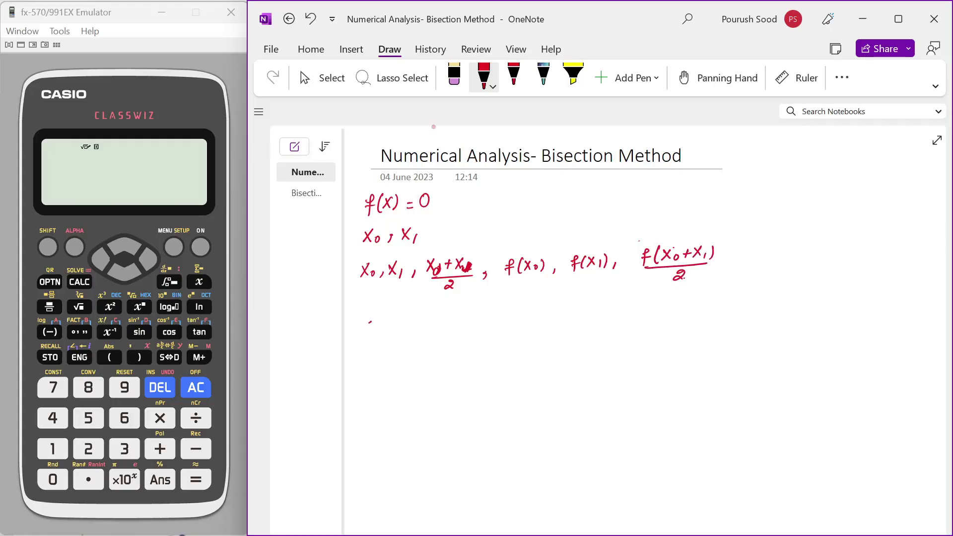
Handwrite the condition 'If f(x0), f((x0+x1)/2):' in red ink.
{"action": "left_click_drag", "start_coordinate": [367, 318], "coordinate": [377, 337]}
{"action": "mouse_move", "coordinate": [401, 317]}
{"action": "left_mouse_down"}
{"action": "mouse_move", "coordinate": [395, 334]}
{"action": "mouse_move", "coordinate": [401, 322]}
{"action": "left_mouse_up"}
{"action": "mouse_move", "coordinate": [409, 316]}
{"action": "left_mouse_down"}
{"action": "mouse_move", "coordinate": [406, 327]}
{"action": "mouse_move", "coordinate": [418, 325]}
{"action": "left_mouse_up"}
{"action": "left_click_drag", "start_coordinate": [422, 319], "coordinate": [421, 322]}
{"action": "left_click_drag", "start_coordinate": [427, 318], "coordinate": [430, 326]}
{"action": "left_click_drag", "start_coordinate": [434, 324], "coordinate": [451, 329]}
{"action": "mouse_move", "coordinate": [449, 322]}
{"action": "left_mouse_down"}
{"action": "mouse_move", "coordinate": [468, 335]}
{"action": "mouse_move", "coordinate": [486, 320]}
{"action": "left_mouse_up"}
{"action": "left_click_drag", "start_coordinate": [490, 317], "coordinate": [494, 320]}
{"action": "mouse_move", "coordinate": [502, 309]}
{"action": "left_mouse_down"}
{"action": "mouse_move", "coordinate": [476, 326]}
{"action": "mouse_move", "coordinate": [501, 319]}
{"action": "left_mouse_up"}
{"action": "left_click_drag", "start_coordinate": [510, 312], "coordinate": [511, 319]}
{"action": "left_click_drag", "start_coordinate": [471, 327], "coordinate": [502, 325]}
{"action": "mouse_move", "coordinate": [487, 331]}
{"action": "left_mouse_down"}
{"action": "mouse_move", "coordinate": [498, 338]}
{"action": "mouse_move", "coordinate": [542, 318]}
{"action": "mouse_move", "coordinate": [589, 318]}
{"action": "left_mouse_up"}
{"action": "left_click", "coordinate": [530, 317]}
{"action": "left_click", "coordinate": [530, 322]}
Add 'same sign then x0 ← (x0+x1)/2' to the condition.
{"action": "mouse_move", "coordinate": [591, 313]}
{"action": "left_mouse_down"}
{"action": "mouse_move", "coordinate": [596, 308]}
{"action": "mouse_move", "coordinate": [587, 327]}
{"action": "mouse_move", "coordinate": [607, 309]}
{"action": "mouse_move", "coordinate": [675, 306]}
{"action": "left_mouse_up"}
{"action": "left_click_drag", "start_coordinate": [688, 302], "coordinate": [723, 303]}
{"action": "left_click_drag", "start_coordinate": [735, 298], "coordinate": [746, 304]}
{"action": "left_click_drag", "start_coordinate": [742, 298], "coordinate": [765, 301]}
{"action": "left_click_drag", "start_coordinate": [765, 293], "coordinate": [758, 302]}
{"action": "mouse_move", "coordinate": [768, 295]}
{"action": "left_mouse_down"}
{"action": "mouse_move", "coordinate": [725, 308]}
{"action": "mouse_move", "coordinate": [755, 320]}
{"action": "left_mouse_up"}
{"action": "left_click_drag", "start_coordinate": [578, 361], "coordinate": [646, 356]}
Write the else case on the next line: x1 ← (x0+x1)/2.
{"action": "left_click_drag", "start_coordinate": [659, 352], "coordinate": [704, 356]}
{"action": "left_click_drag", "start_coordinate": [704, 347], "coordinate": [697, 356]}
{"action": "left_click_drag", "start_coordinate": [708, 351], "coordinate": [725, 351]}
{"action": "left_click_drag", "start_coordinate": [721, 347], "coordinate": [735, 356]}
{"action": "mouse_move", "coordinate": [735, 346]}
{"action": "left_mouse_down"}
{"action": "mouse_move", "coordinate": [728, 355]}
{"action": "mouse_move", "coordinate": [739, 362]}
{"action": "left_mouse_up"}
{"action": "left_click_drag", "start_coordinate": [715, 368], "coordinate": [726, 375]}
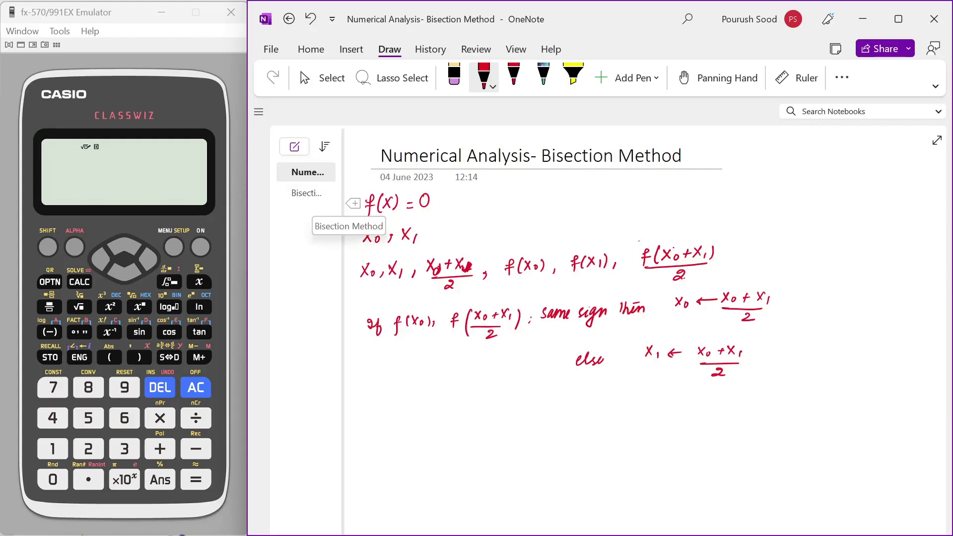
Open the Bisection Method page and underline 'Bisection Method' and 'x = 2' in red.
{"action": "left_click", "coordinate": [307, 192]}
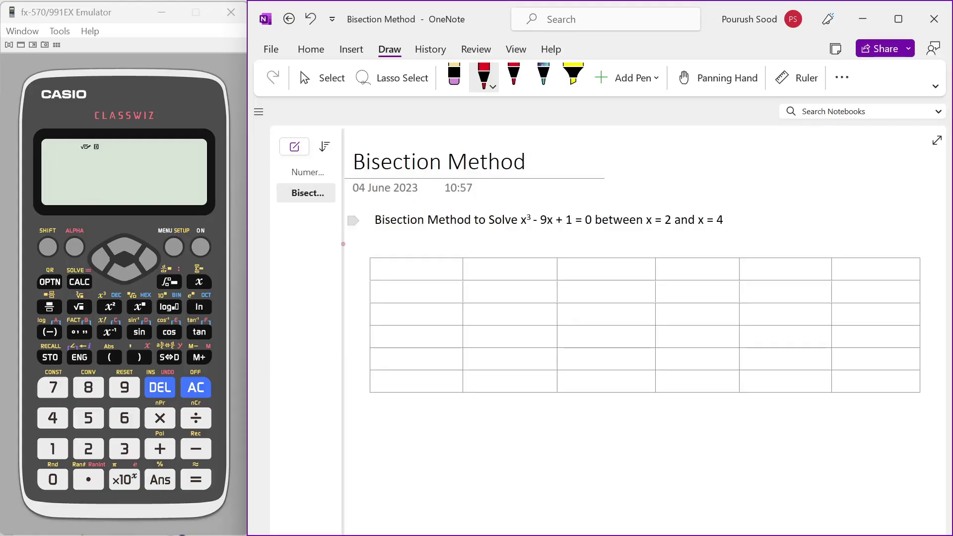
{"action": "left_click_drag", "start_coordinate": [380, 232], "coordinate": [575, 237]}
{"action": "left_click_drag", "start_coordinate": [652, 236], "coordinate": [728, 237]}
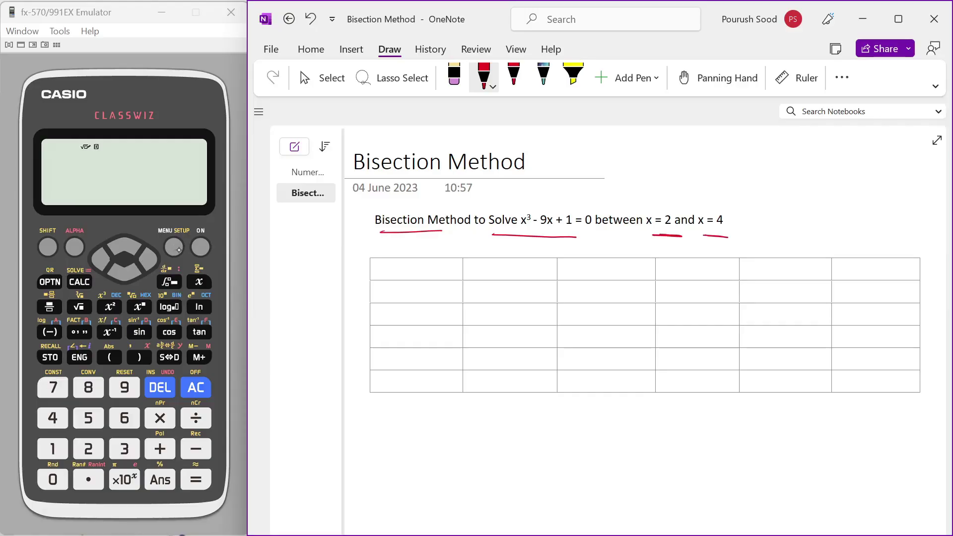
Switch the calculator into Table mode from the MENU list.
{"action": "left_click", "coordinate": [178, 250]}
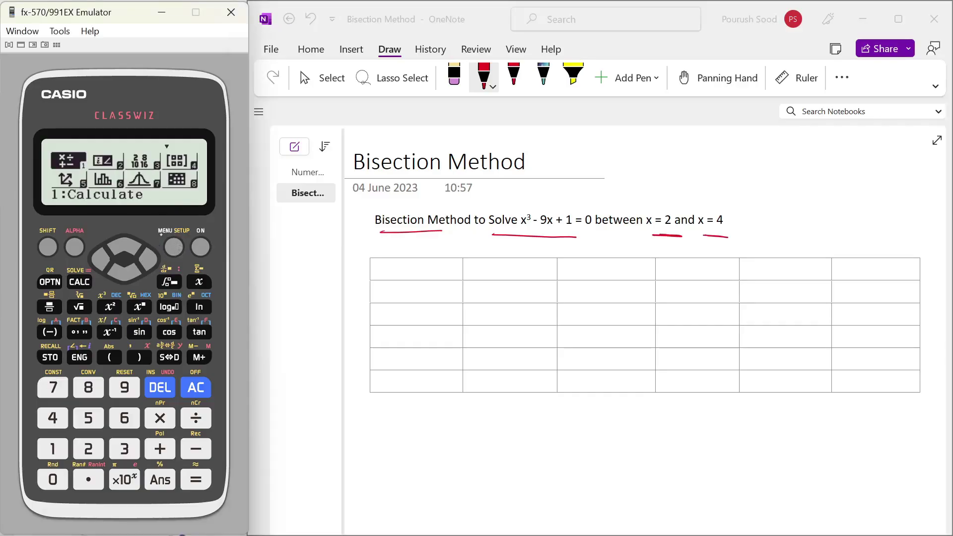
{"action": "key", "text": "Down"}
{"action": "key", "text": "Down"}
{"action": "key", "text": "Right"}
{"action": "key", "text": "Left"}
{"action": "key", "text": "Down"}
{"action": "key", "text": "Down"}
{"action": "key", "text": "Down"}
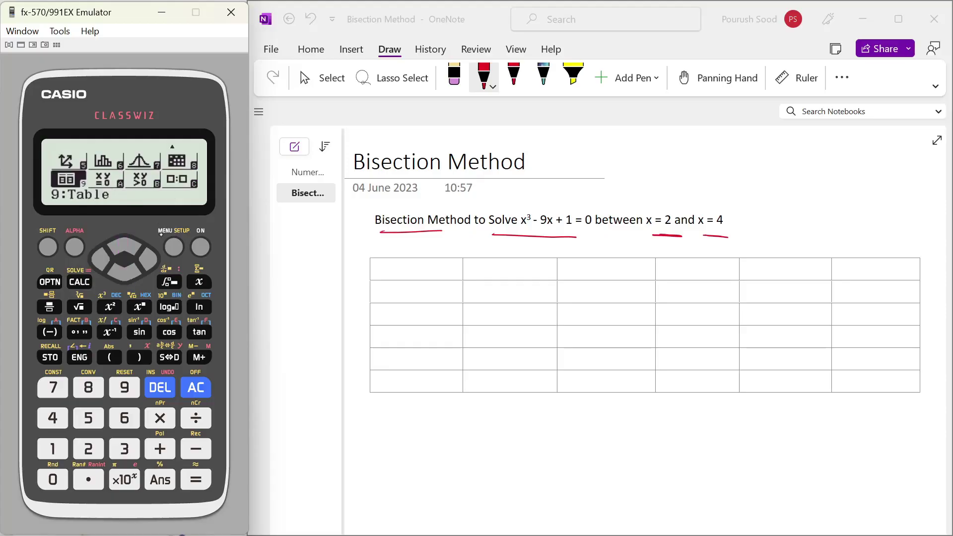
{"action": "key", "text": "Return"}
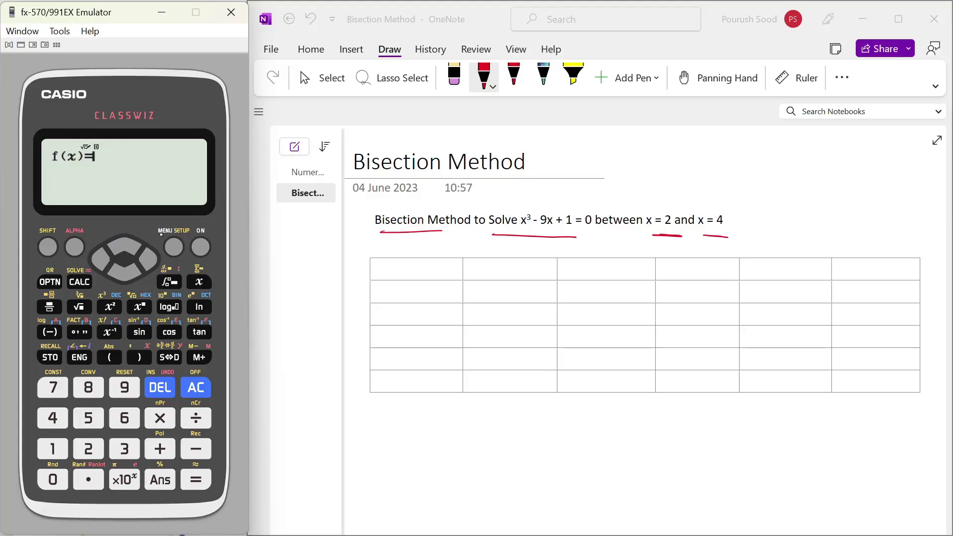
Enter f(x) = x^3−9x+1, skip g(x), and accept the default range to generate the table.
{"action": "key", "text": "x"}
{"action": "key", "text": "asciicircum"}
{"action": "key", "text": "3"}
{"action": "key", "text": "Right"}
{"action": "key", "text": "minus"}
{"action": "key", "text": "9"}
{"action": "key", "text": "x"}
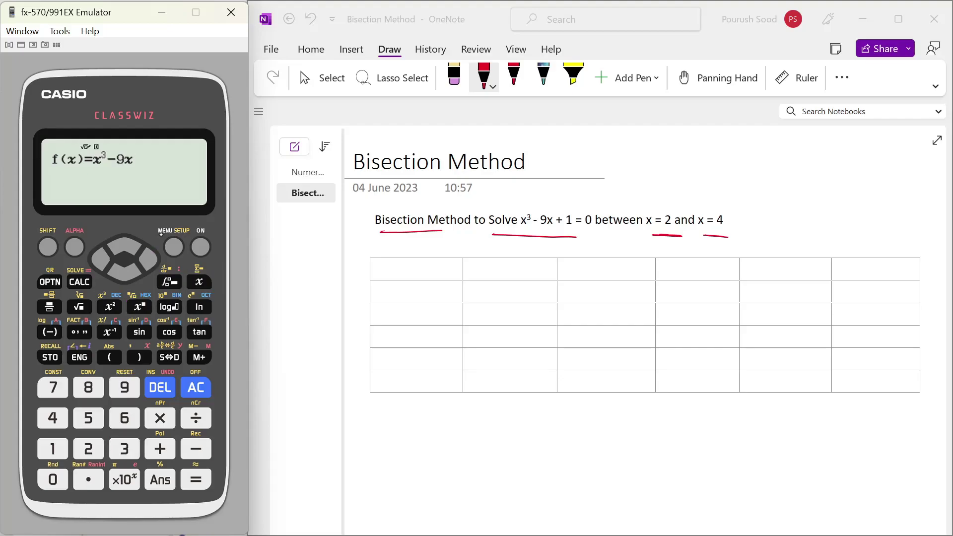
{"action": "key", "text": "plus"}
{"action": "key", "text": "1"}
{"action": "key", "text": "Return"}
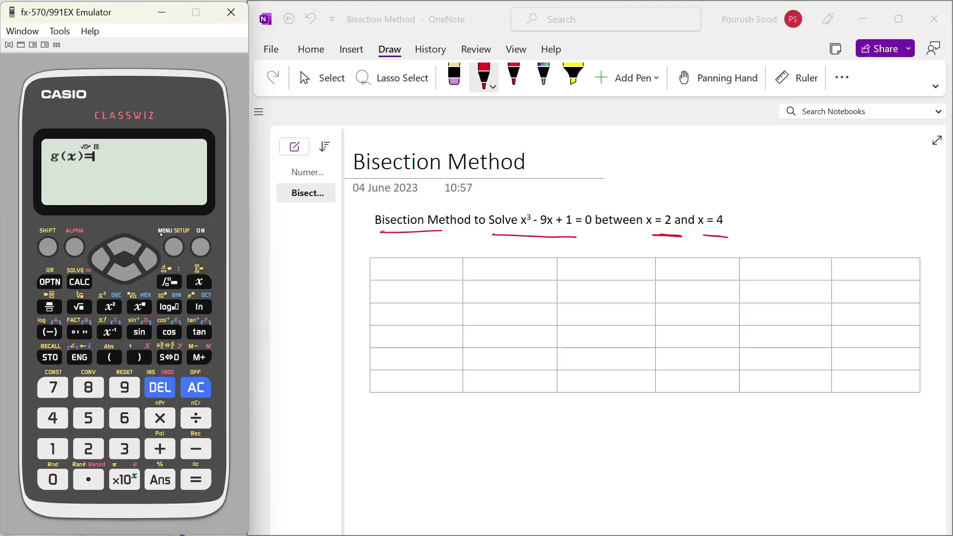
{"action": "key", "text": "Return"}
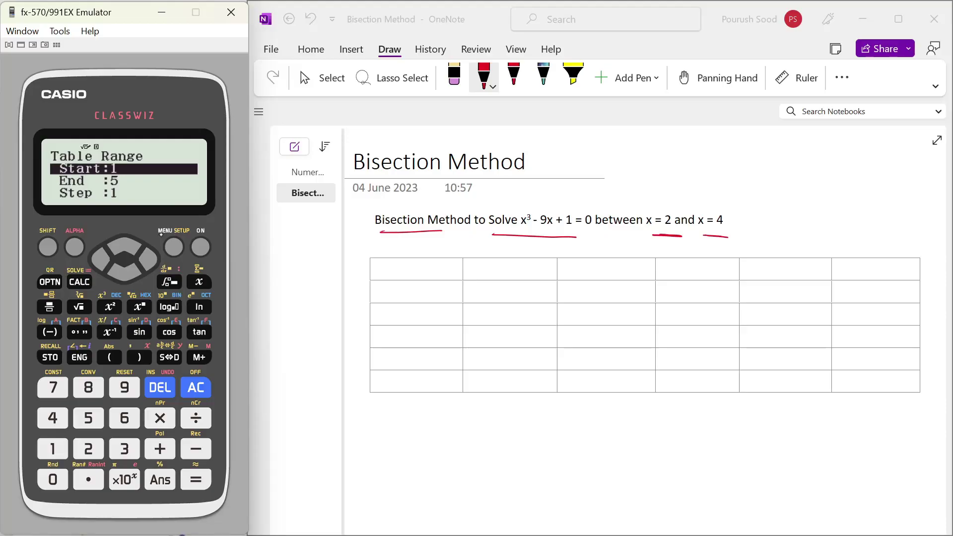
{"action": "key", "text": "Return"}
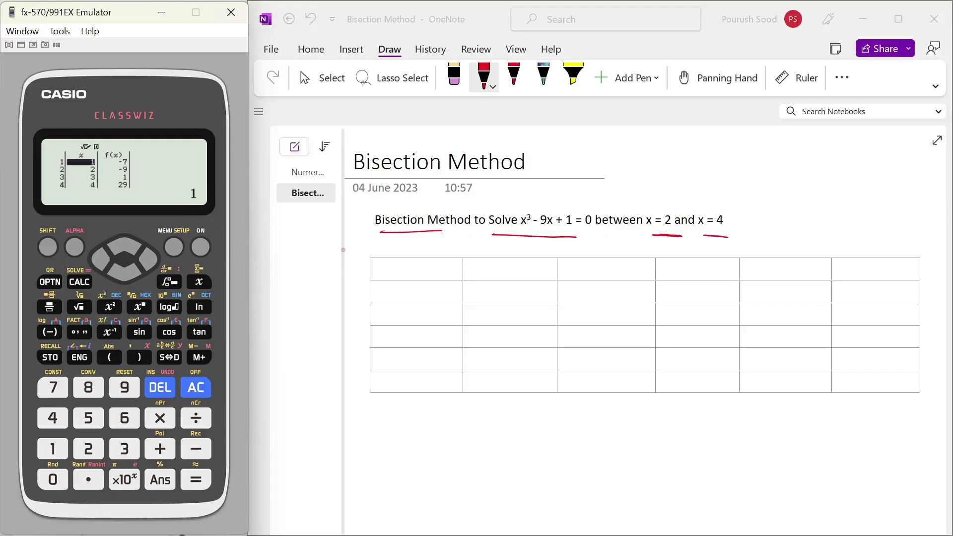
Write the column headers x0, x1, f(x0) and f(x1) in red ink.
{"action": "mouse_move", "coordinate": [418, 262]}
{"action": "left_mouse_down"}
{"action": "mouse_move", "coordinate": [408, 274]}
{"action": "mouse_move", "coordinate": [423, 269]}
{"action": "left_mouse_up"}
{"action": "mouse_move", "coordinate": [501, 263]}
{"action": "left_mouse_down"}
{"action": "mouse_move", "coordinate": [494, 275]}
{"action": "mouse_move", "coordinate": [504, 276]}
{"action": "left_mouse_up"}
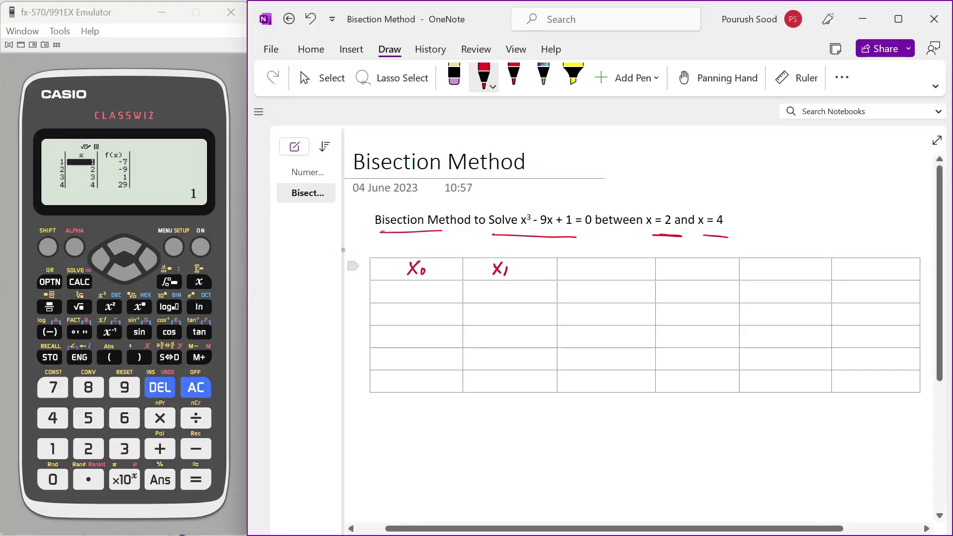
{"action": "mouse_move", "coordinate": [585, 260]}
{"action": "left_mouse_down"}
{"action": "mouse_move", "coordinate": [576, 274]}
{"action": "mouse_move", "coordinate": [590, 275]}
{"action": "left_mouse_up"}
{"action": "mouse_move", "coordinate": [594, 264]}
{"action": "left_mouse_down"}
{"action": "mouse_move", "coordinate": [594, 274]}
{"action": "mouse_move", "coordinate": [604, 268]}
{"action": "left_mouse_up"}
{"action": "left_click", "coordinate": [605, 268]}
{"action": "left_click_drag", "start_coordinate": [612, 261], "coordinate": [612, 274]}
{"action": "mouse_move", "coordinate": [665, 262]}
{"action": "left_mouse_down"}
{"action": "mouse_move", "coordinate": [662, 276]}
{"action": "mouse_move", "coordinate": [672, 275]}
{"action": "left_mouse_up"}
{"action": "left_click_drag", "start_coordinate": [678, 263], "coordinate": [679, 274]}
{"action": "left_click_drag", "start_coordinate": [689, 267], "coordinate": [694, 276]}
Write the remaining headers (x0+x1)/2 and f[(x0+x1)/2].
{"action": "left_click_drag", "start_coordinate": [745, 260], "coordinate": [747, 272]}
{"action": "left_click_drag", "start_coordinate": [757, 266], "coordinate": [768, 267]}
{"action": "mouse_move", "coordinate": [766, 263]}
{"action": "left_mouse_down"}
{"action": "mouse_move", "coordinate": [764, 274]}
{"action": "mouse_move", "coordinate": [778, 274]}
{"action": "left_mouse_up"}
{"action": "mouse_move", "coordinate": [778, 263]}
{"action": "left_mouse_down"}
{"action": "mouse_move", "coordinate": [770, 275]}
{"action": "mouse_move", "coordinate": [781, 277]}
{"action": "left_mouse_up"}
{"action": "mouse_move", "coordinate": [784, 262]}
{"action": "left_mouse_down"}
{"action": "mouse_move", "coordinate": [786, 278]}
{"action": "mouse_move", "coordinate": [840, 265]}
{"action": "mouse_move", "coordinate": [838, 275]}
{"action": "left_mouse_up"}
{"action": "mouse_move", "coordinate": [836, 268]}
{"action": "left_mouse_down"}
{"action": "mouse_move", "coordinate": [849, 259]}
{"action": "mouse_move", "coordinate": [853, 280]}
{"action": "mouse_move", "coordinate": [872, 272]}
{"action": "left_mouse_up"}
{"action": "mouse_move", "coordinate": [872, 261]}
{"action": "left_mouse_down"}
{"action": "mouse_move", "coordinate": [864, 273]}
{"action": "mouse_move", "coordinate": [889, 266]}
{"action": "left_mouse_up"}
{"action": "left_click_drag", "start_coordinate": [886, 263], "coordinate": [896, 272]}
{"action": "mouse_move", "coordinate": [898, 263]}
{"action": "left_mouse_down"}
{"action": "mouse_move", "coordinate": [891, 271]}
{"action": "mouse_move", "coordinate": [899, 276]}
{"action": "left_mouse_up"}
{"action": "mouse_move", "coordinate": [902, 261]}
{"action": "left_mouse_down"}
{"action": "mouse_move", "coordinate": [903, 280]}
{"action": "mouse_move", "coordinate": [924, 259]}
{"action": "left_mouse_up"}
{"action": "left_click_drag", "start_coordinate": [923, 260], "coordinate": [918, 282]}
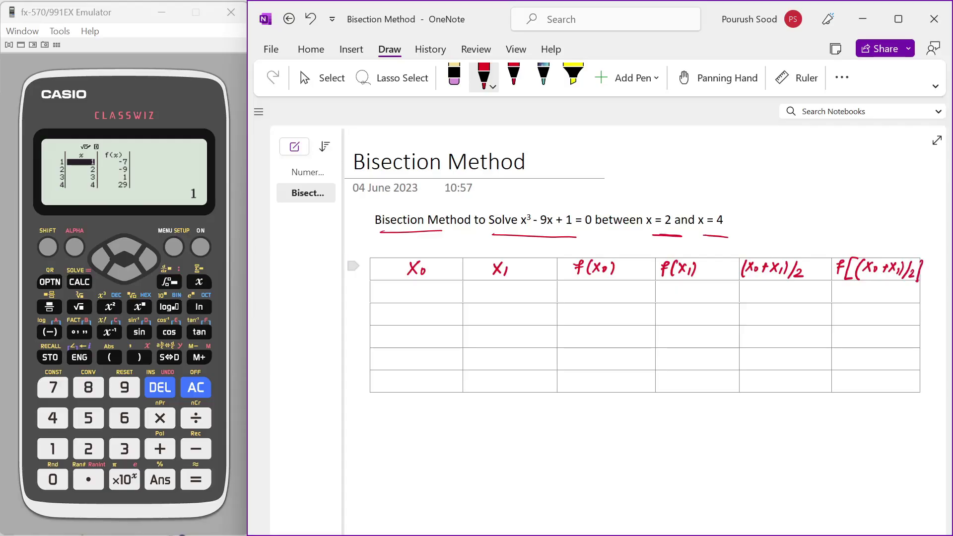
Write 2 under x0 and 4 under x1 in the first row.
{"action": "left_click", "coordinate": [320, 77]}
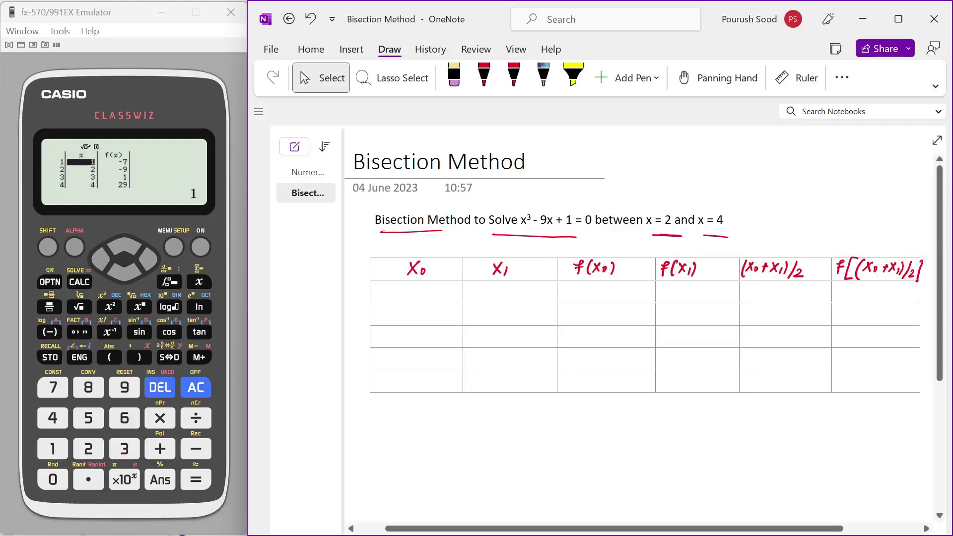
{"action": "left_click", "coordinate": [484, 75]}
{"action": "left_click_drag", "start_coordinate": [409, 290], "coordinate": [423, 300]}
{"action": "left_click_drag", "start_coordinate": [499, 285], "coordinate": [503, 293]}
{"action": "left_click_drag", "start_coordinate": [501, 288], "coordinate": [501, 298]}
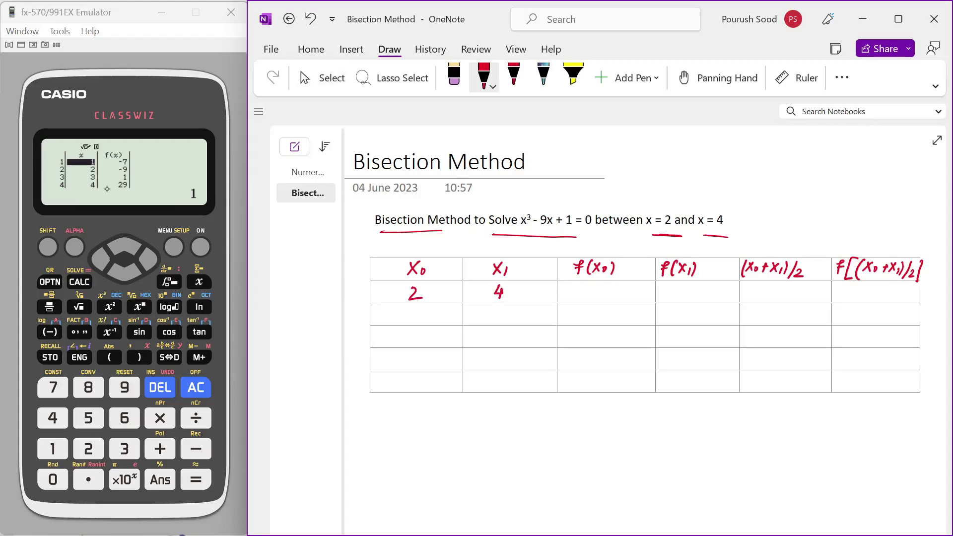
Evaluate f(2) on the calculator and write -9 in the first f(x0) cell.
{"action": "type", "text": "2\\"}
{"action": "key", "text": "BackSpace"}
{"action": "key", "text": "BackSpace"}
{"action": "left_click", "coordinate": [164, 125]}
{"action": "key", "text": "2"}
{"action": "key", "text": "Return"}
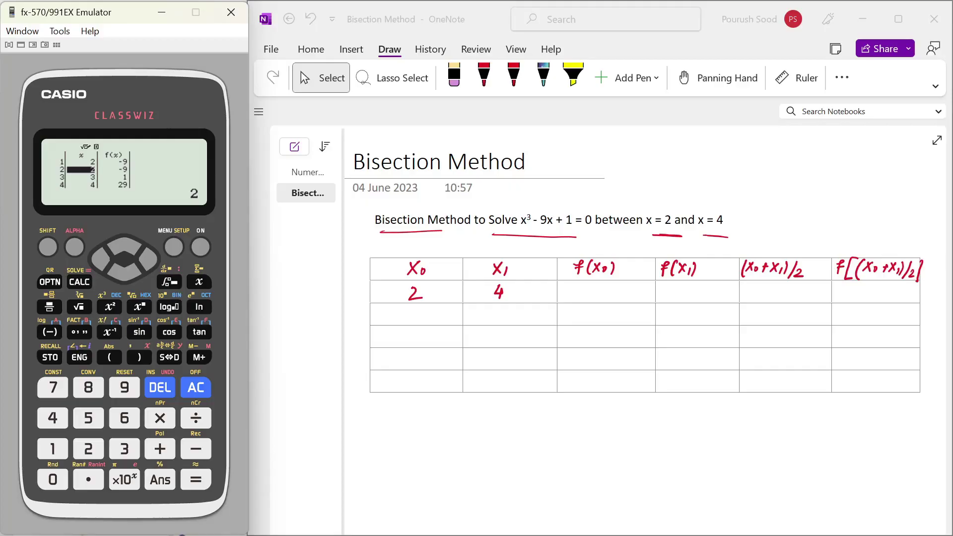
{"action": "left_click", "coordinate": [484, 77]}
{"action": "left_click_drag", "start_coordinate": [594, 294], "coordinate": [615, 299]}
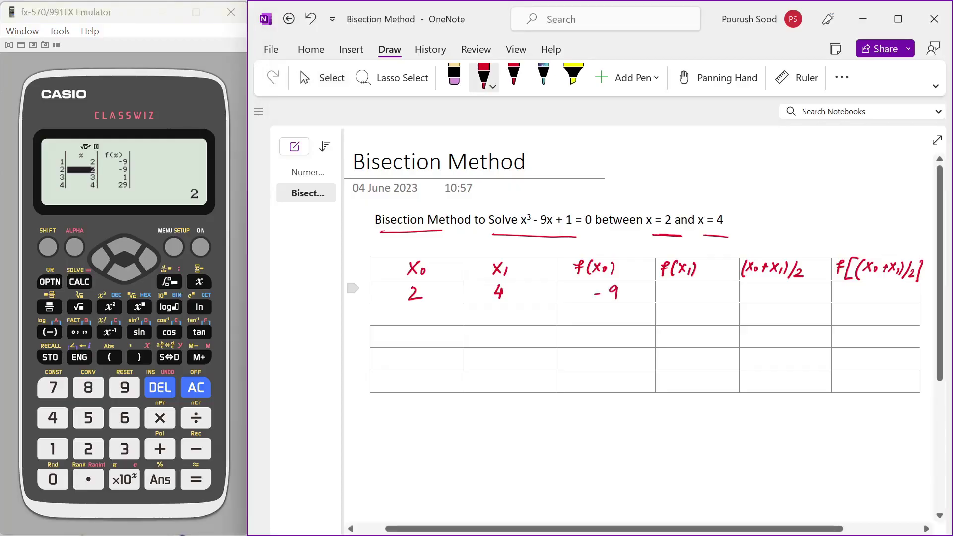
Evaluate f(4) and write 29 as the first f(x1).
{"action": "left_click", "coordinate": [113, 144]}
{"action": "type", "text": "4"}
{"action": "key", "text": "Return"}
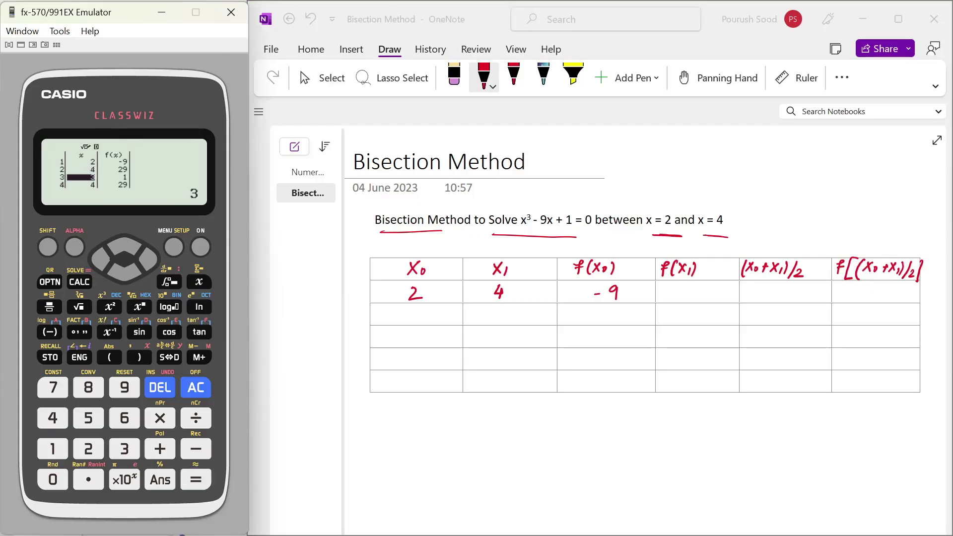
{"action": "left_click_drag", "start_coordinate": [668, 285], "coordinate": [678, 298]}
{"action": "left_click_drag", "start_coordinate": [691, 284], "coordinate": [687, 300]}
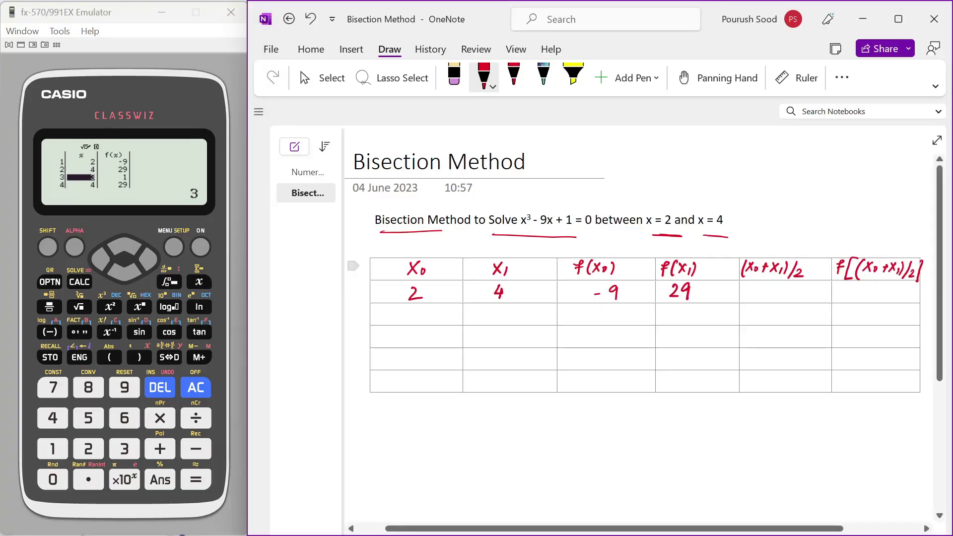
Evaluate f((2+4)/2) and write midpoint 3 with f value 1 in row one.
{"action": "left_click", "coordinate": [90, 179]}
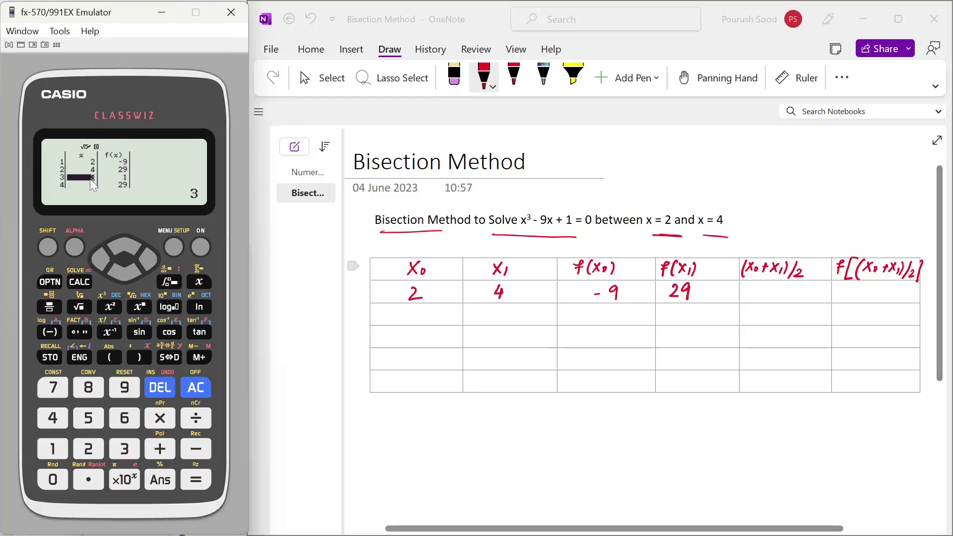
{"action": "type", "text": "(2+3"}
{"action": "key", "text": "BackSpace"}
{"action": "type", "text": "4)/2"}
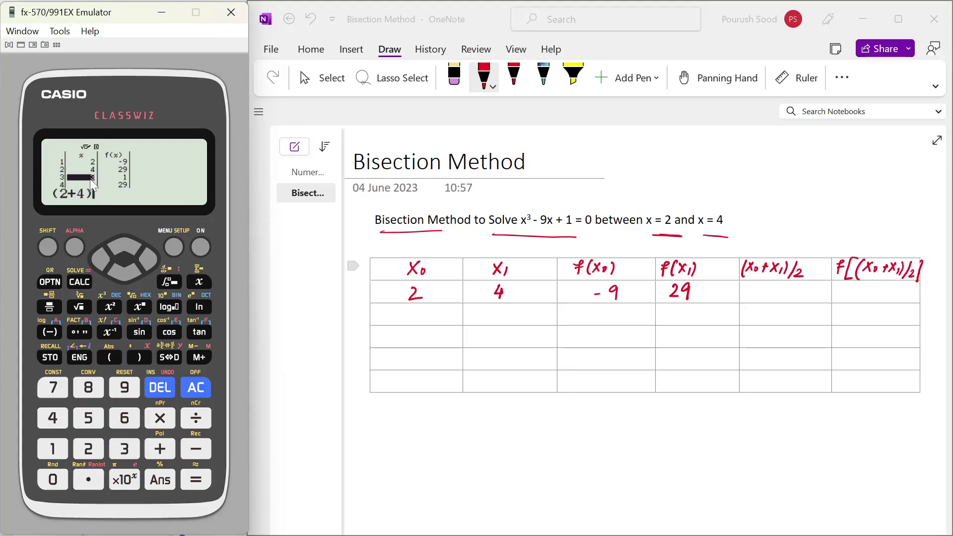
{"action": "key", "text": "Return"}
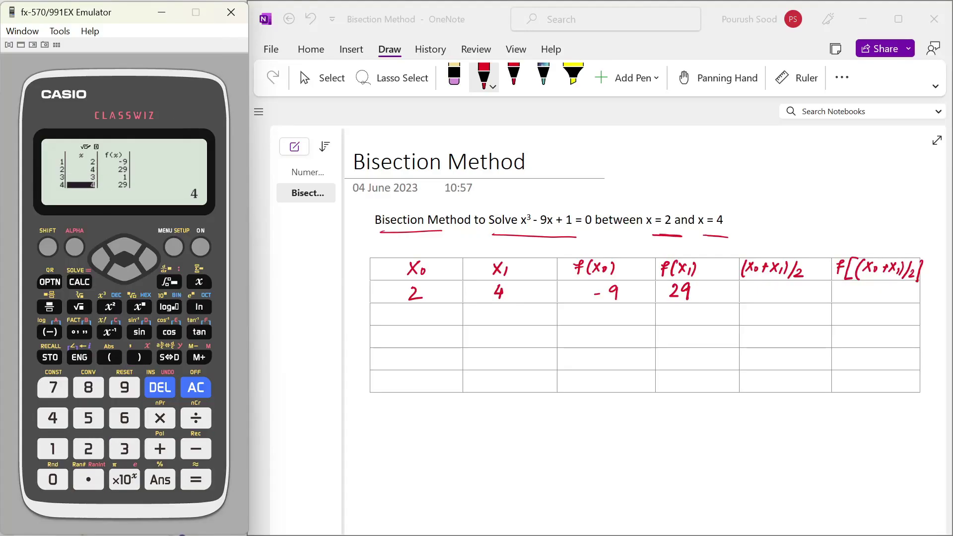
{"action": "left_click_drag", "start_coordinate": [763, 286], "coordinate": [764, 298]}
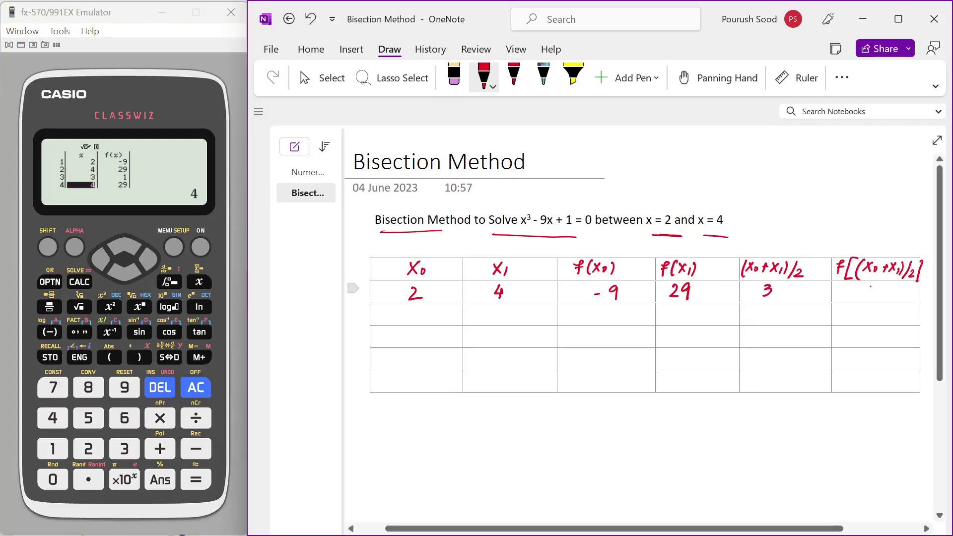
{"action": "left_click_drag", "start_coordinate": [869, 286], "coordinate": [870, 298]}
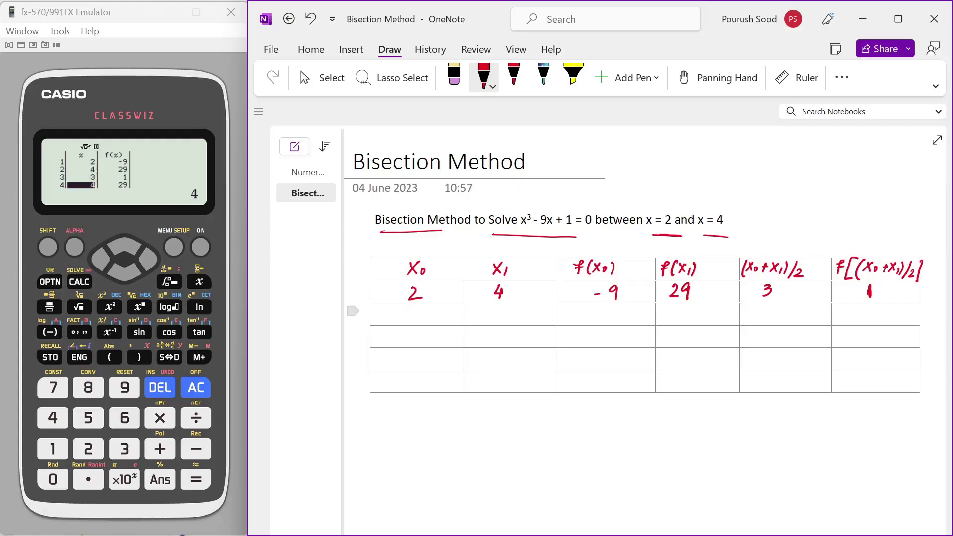
Fill the second row with x0 = 2, x1 = 3, f(x0) = -9 and f(x1) = 1.
{"action": "left_click_drag", "start_coordinate": [503, 307], "coordinate": [502, 320]}
{"action": "mouse_move", "coordinate": [414, 311]}
{"action": "left_mouse_down"}
{"action": "mouse_move", "coordinate": [412, 321]}
{"action": "mouse_move", "coordinate": [426, 322]}
{"action": "left_mouse_up"}
{"action": "left_click_drag", "start_coordinate": [496, 308], "coordinate": [496, 323]}
{"action": "left_click_drag", "start_coordinate": [592, 315], "coordinate": [615, 321]}
{"action": "left_click_drag", "start_coordinate": [684, 311], "coordinate": [682, 321]}
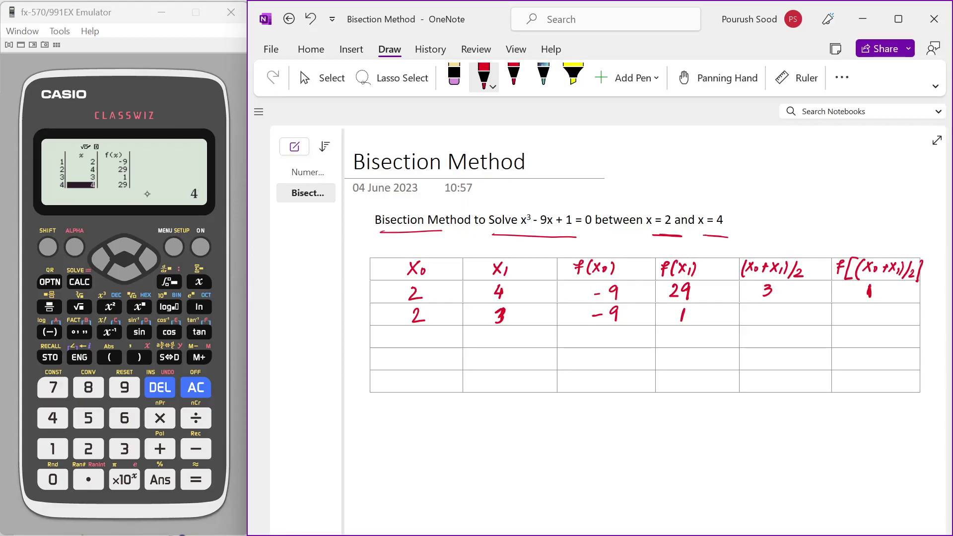
Evaluate f((2+3)/2) on the calculator and write 2.5 and -5.875 in row two.
{"action": "left_click", "coordinate": [85, 170]}
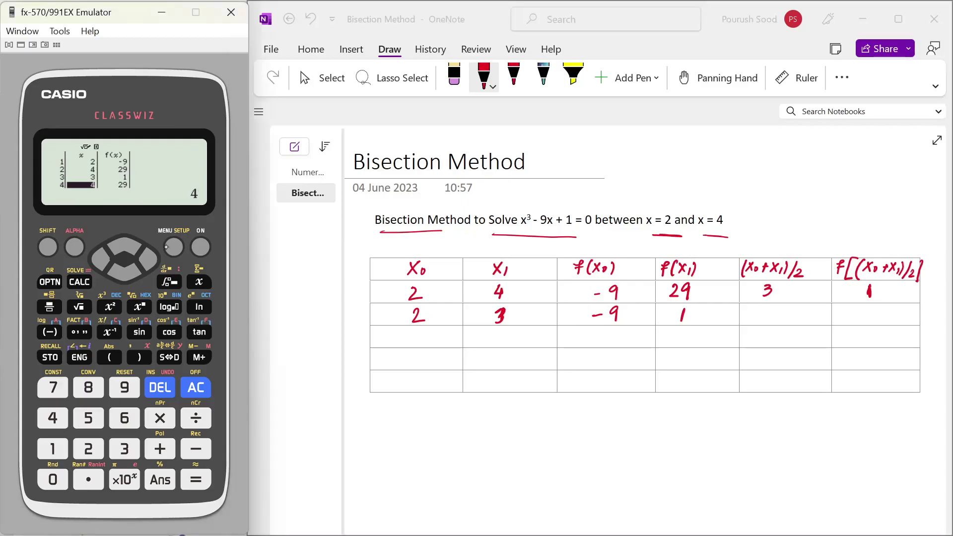
{"action": "type", "text": "(2+3"}
{"action": "type", "text": ")/"}
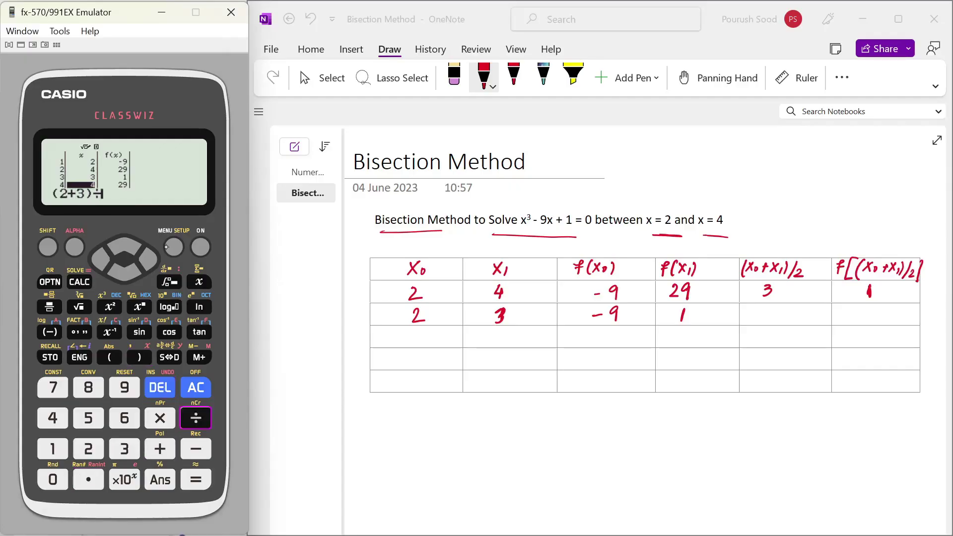
{"action": "type", "text": "2"}
{"action": "key", "text": "Return"}
{"action": "key", "text": "Up"}
{"action": "key", "text": "Right"}
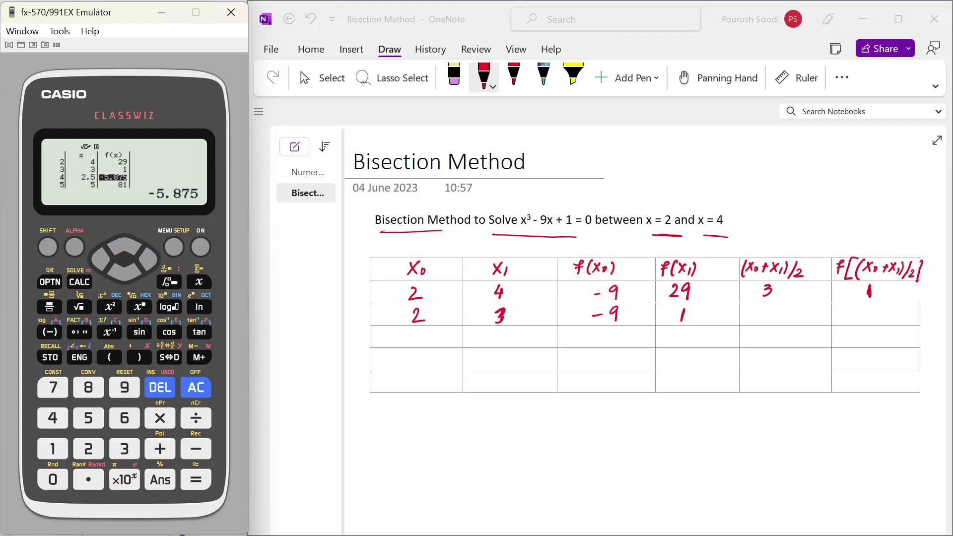
{"action": "mouse_move", "coordinate": [761, 311]}
{"action": "left_mouse_down"}
{"action": "mouse_move", "coordinate": [783, 321]}
{"action": "mouse_move", "coordinate": [792, 308]}
{"action": "left_mouse_up"}
{"action": "left_click", "coordinate": [776, 319]}
{"action": "mouse_move", "coordinate": [864, 310]}
{"action": "left_mouse_down"}
{"action": "mouse_move", "coordinate": [856, 322]}
{"action": "mouse_move", "coordinate": [877, 322]}
{"action": "left_mouse_up"}
{"action": "left_click_drag", "start_coordinate": [886, 311], "coordinate": [899, 321]}
{"action": "left_click_drag", "start_coordinate": [898, 310], "coordinate": [906, 310]}
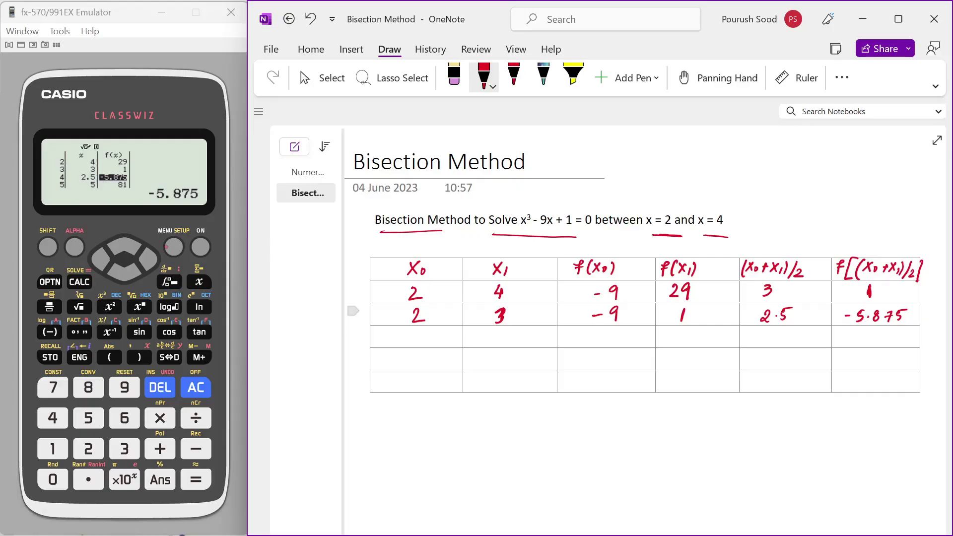
Write x0 = 2.5 and x1 = 3 in the third row.
{"action": "left_click_drag", "start_coordinate": [410, 335], "coordinate": [426, 341]}
{"action": "left_click", "coordinate": [421, 339]}
{"action": "left_click_drag", "start_coordinate": [425, 330], "coordinate": [431, 329]}
{"action": "left_click_drag", "start_coordinate": [498, 331], "coordinate": [499, 342]}
Advance the calculator table, then pen f(x₀) −5.875 and f(x₁) 1 in the 2.5 row.
{"action": "left_click", "coordinate": [74, 169]}
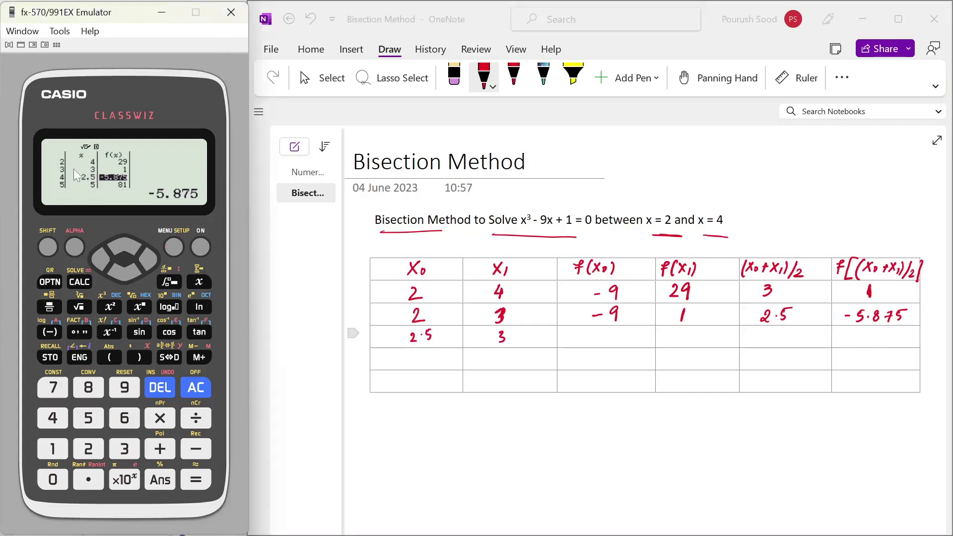
{"action": "key", "text": "Down"}
{"action": "key", "text": "Left"}
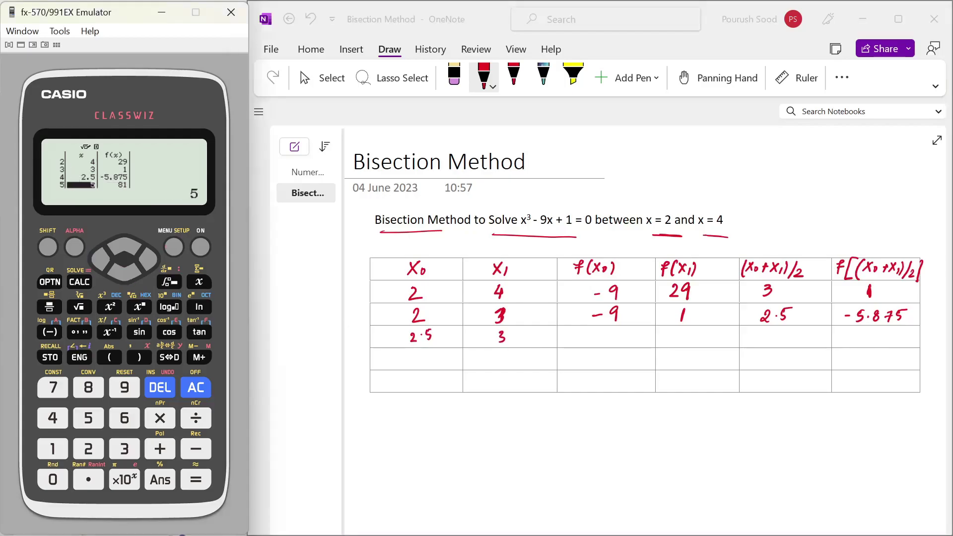
{"action": "left_click_drag", "start_coordinate": [582, 337], "coordinate": [622, 342]}
{"action": "left_click", "coordinate": [604, 340]}
{"action": "left_click_drag", "start_coordinate": [629, 331], "coordinate": [628, 342]}
{"action": "left_click_drag", "start_coordinate": [629, 332], "coordinate": [686, 342]}
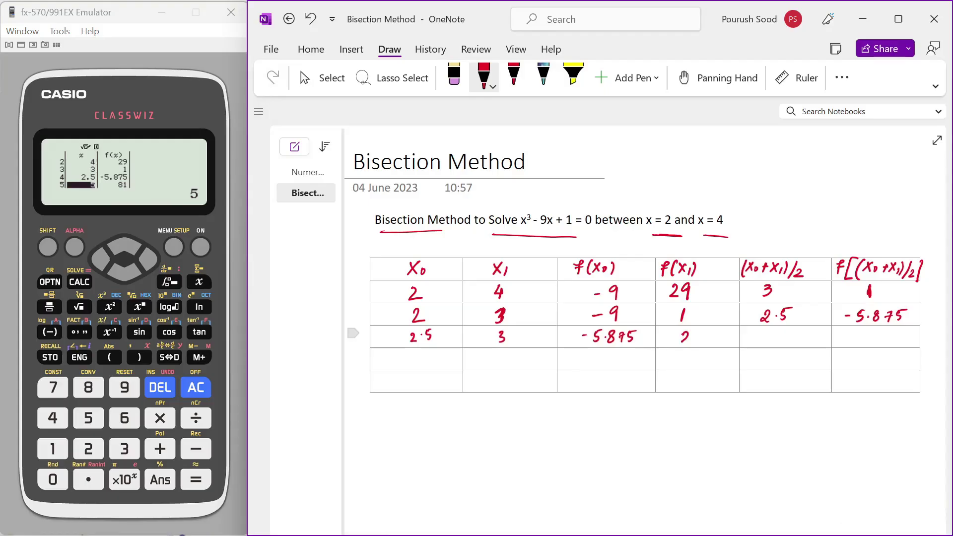
{"action": "mouse_move", "coordinate": [687, 333]}
{"action": "left_mouse_down"}
{"action": "mouse_move", "coordinate": [682, 343]}
{"action": "mouse_move", "coordinate": [698, 342]}
{"action": "left_mouse_up"}
Compute (2.5+3)/2 on the calculator, then write midpoint 2.75 and f = −2.953 in the row.
{"action": "left_click", "coordinate": [108, 157]}
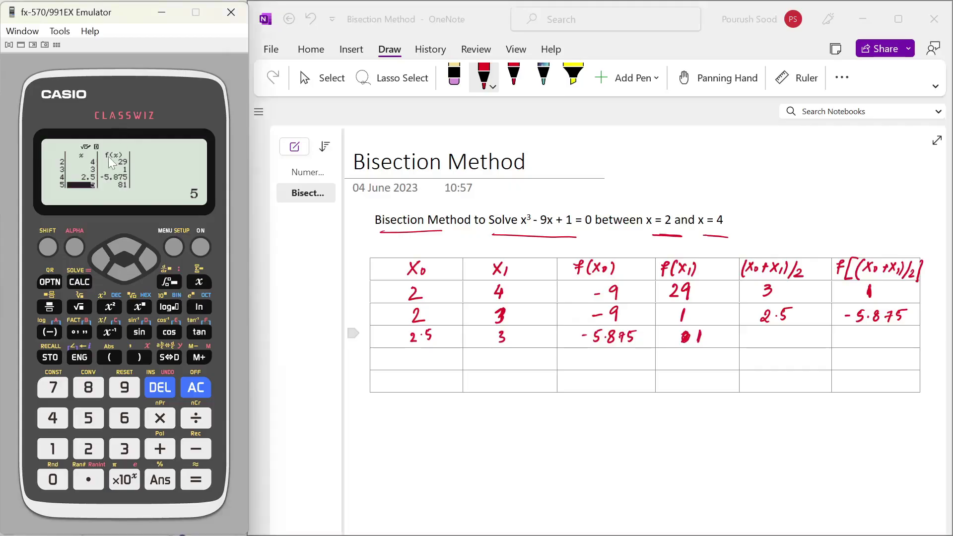
{"action": "type", "text": "(2."}
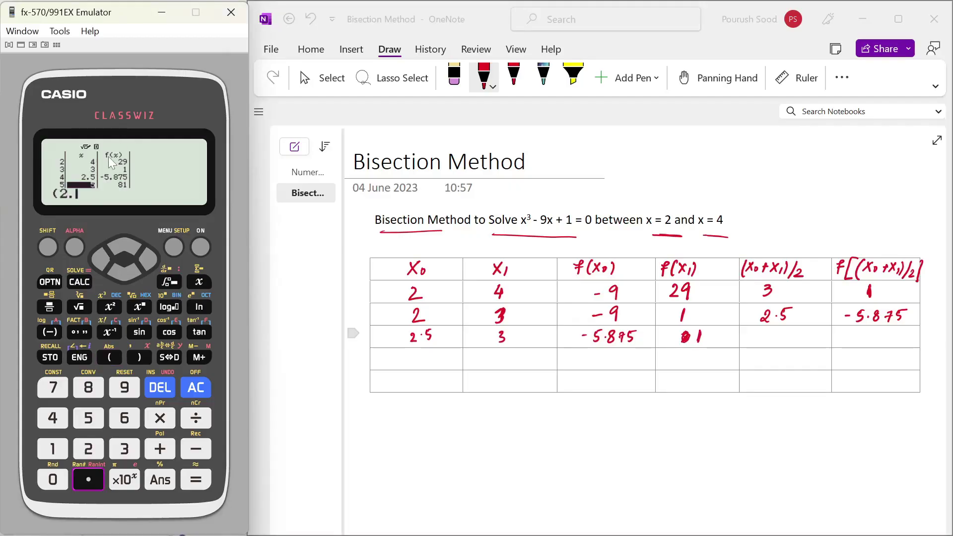
{"action": "type", "text": "5+3"}
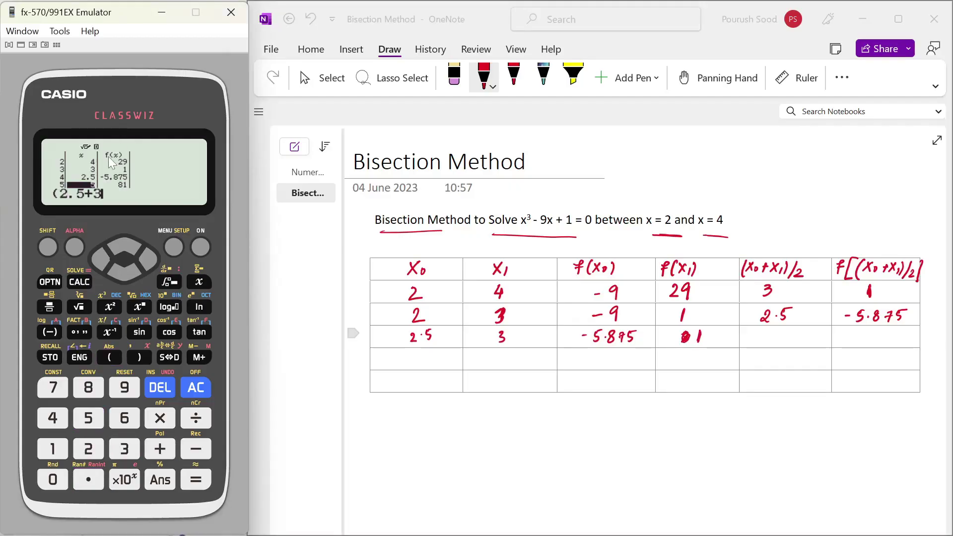
{"action": "type", "text": ")/2"}
{"action": "key", "text": "Return"}
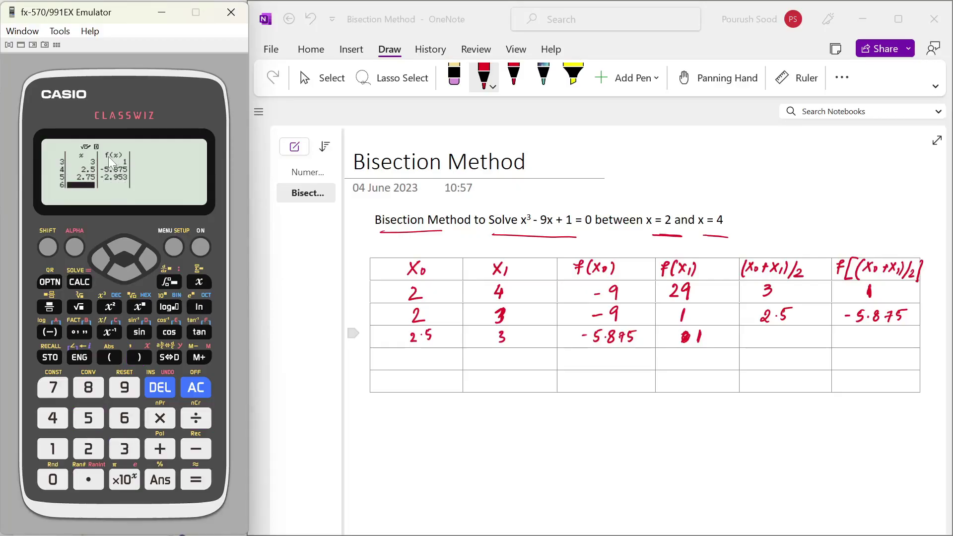
{"action": "key", "text": "Up"}
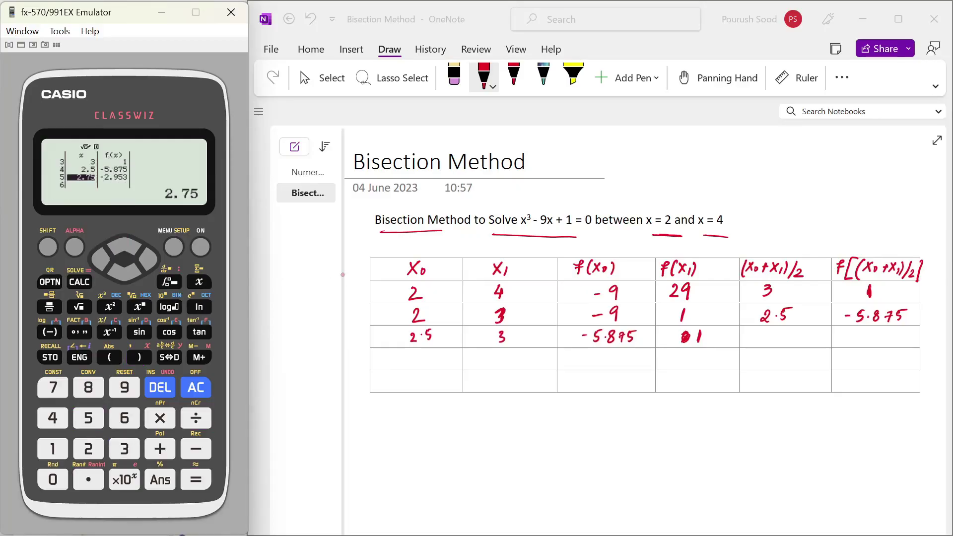
{"action": "mouse_move", "coordinate": [754, 332]}
{"action": "left_mouse_down"}
{"action": "mouse_move", "coordinate": [765, 343]}
{"action": "mouse_move", "coordinate": [793, 331]}
{"action": "mouse_move", "coordinate": [848, 340]}
{"action": "left_mouse_up"}
{"action": "left_click", "coordinate": [768, 342]}
{"action": "left_click_drag", "start_coordinate": [851, 335], "coordinate": [889, 345]}
{"action": "left_click", "coordinate": [862, 342]}
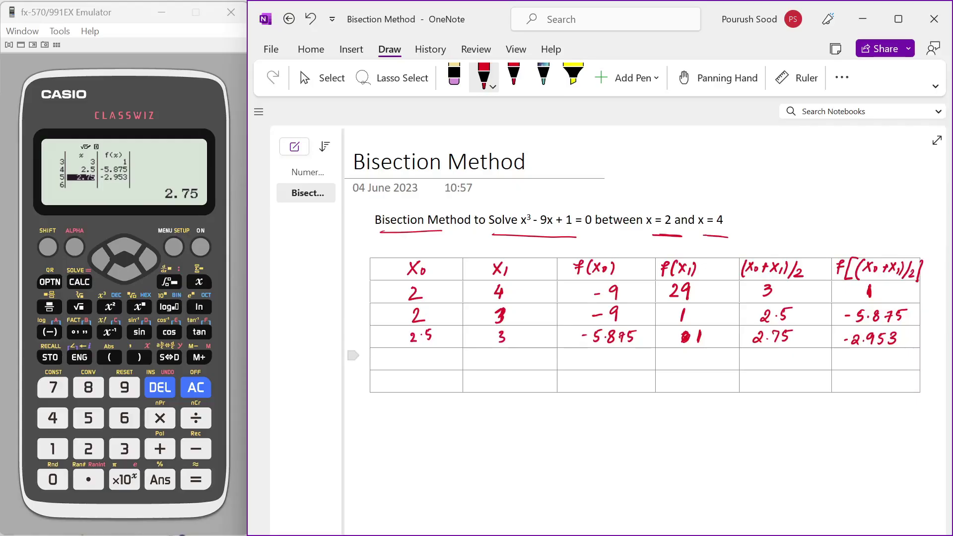
Write x₀ 2.75 and x₁ 3 in the fourth row and begin its f(x₀) entry.
{"action": "left_click_drag", "start_coordinate": [400, 354], "coordinate": [409, 363]}
{"action": "left_click", "coordinate": [412, 361]}
{"action": "left_click_drag", "start_coordinate": [416, 354], "coordinate": [426, 365]}
{"action": "left_click_drag", "start_coordinate": [426, 353], "coordinate": [435, 352]}
{"action": "left_click_drag", "start_coordinate": [502, 354], "coordinate": [500, 366]}
{"action": "mouse_move", "coordinate": [584, 362]}
{"action": "left_mouse_down"}
{"action": "mouse_move", "coordinate": [597, 367]}
{"action": "mouse_move", "coordinate": [621, 355]}
{"action": "mouse_move", "coordinate": [615, 365]}
{"action": "left_mouse_up"}
{"action": "left_click", "coordinate": [609, 363]}
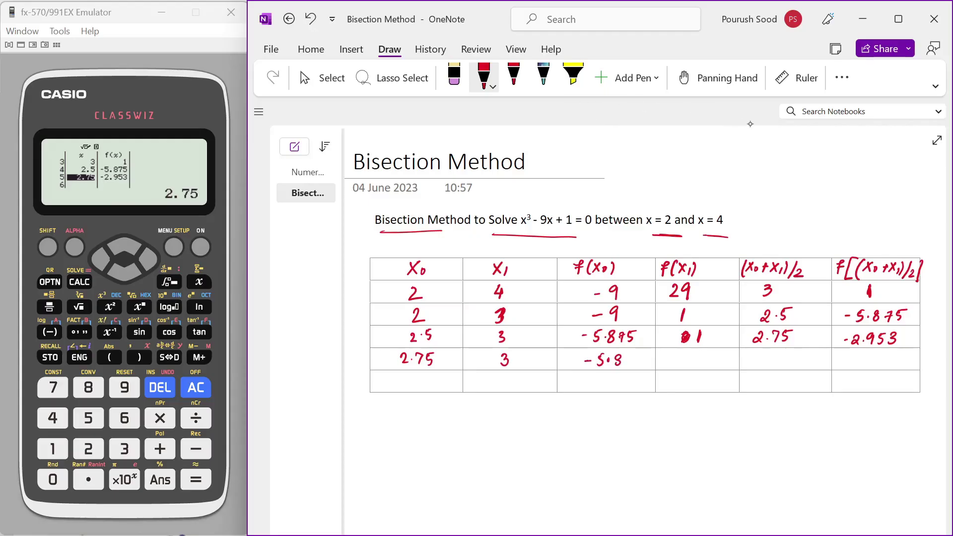
Erase the mistaken 5.8 and rewrite f(x₀) as −2.953 in red ink.
{"action": "left_click", "coordinate": [454, 76]}
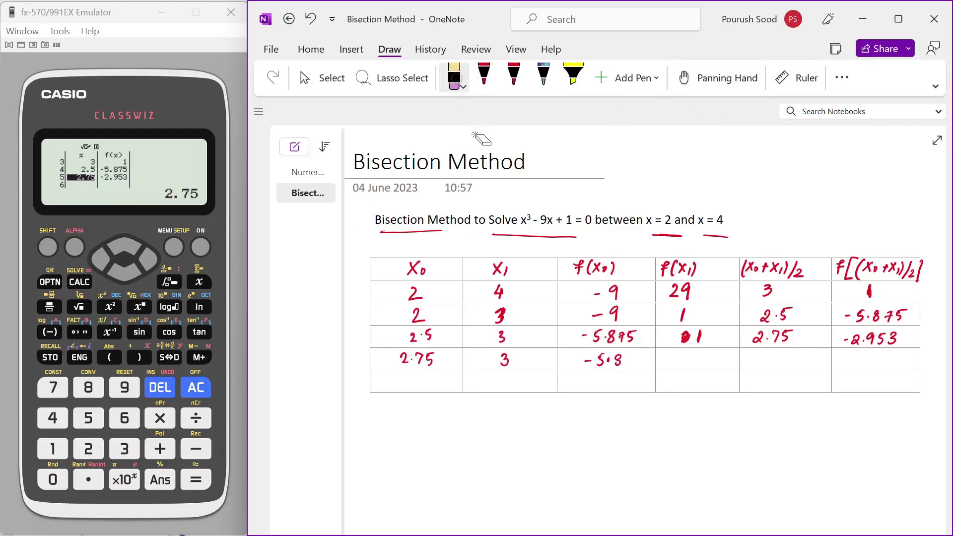
{"action": "left_click_drag", "start_coordinate": [597, 360], "coordinate": [621, 360]}
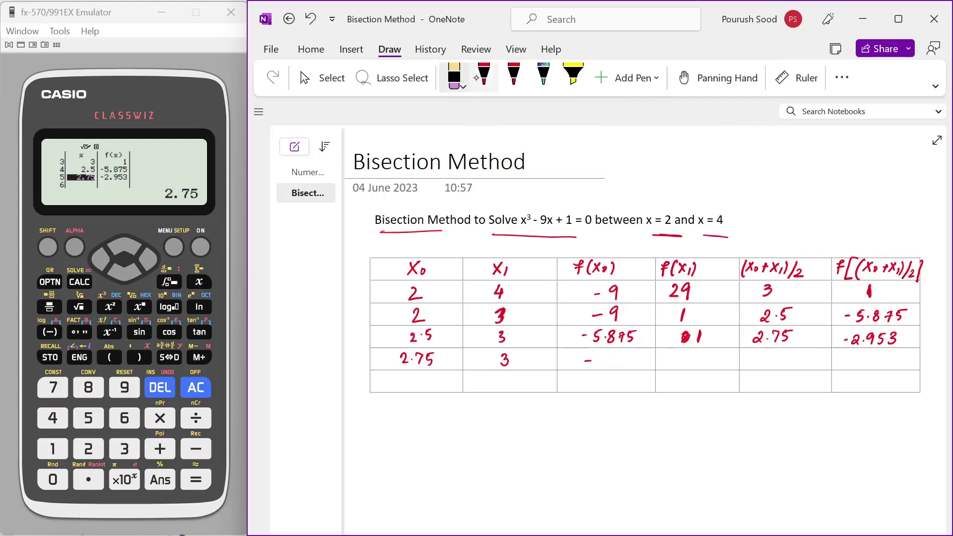
{"action": "left_click", "coordinate": [483, 76]}
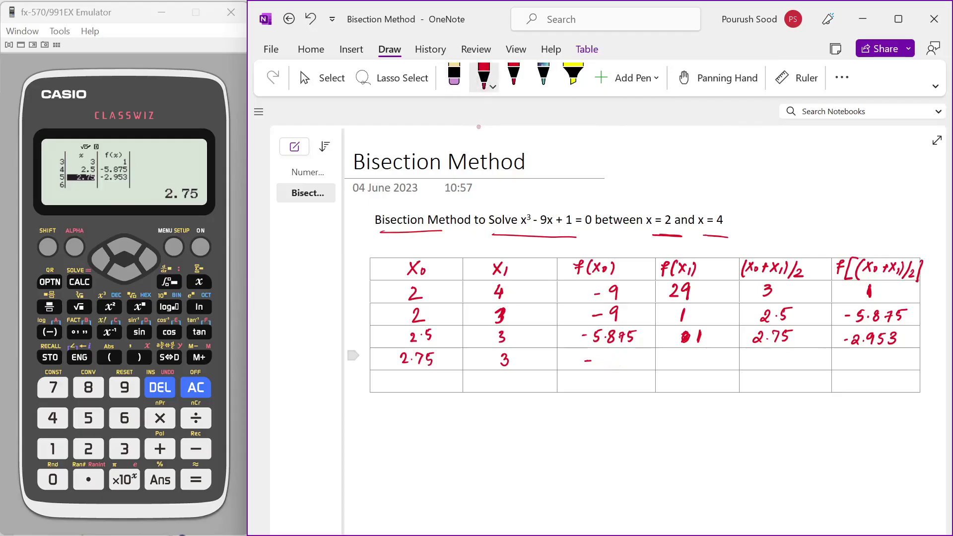
{"action": "left_click_drag", "start_coordinate": [597, 354], "coordinate": [620, 364]}
{"action": "left_click", "coordinate": [610, 360]}
{"action": "mouse_move", "coordinate": [629, 353]}
{"action": "left_mouse_down"}
{"action": "mouse_move", "coordinate": [629, 364]}
{"action": "mouse_move", "coordinate": [682, 358]}
{"action": "mouse_move", "coordinate": [682, 366]}
{"action": "left_mouse_up"}
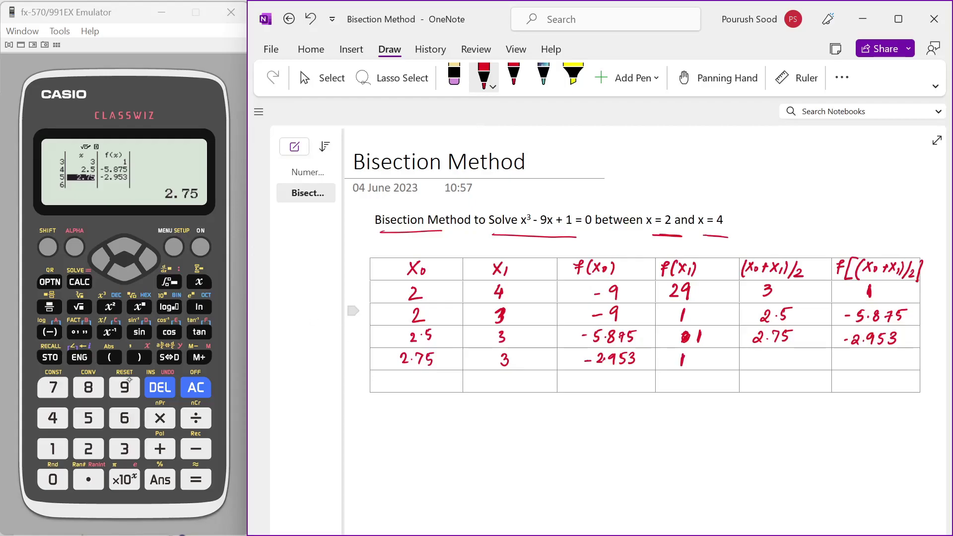
Compute (2.75+3)/2 on the calculator, then write midpoint 2.875 and f = −1.111.
{"action": "left_click", "coordinate": [79, 184]}
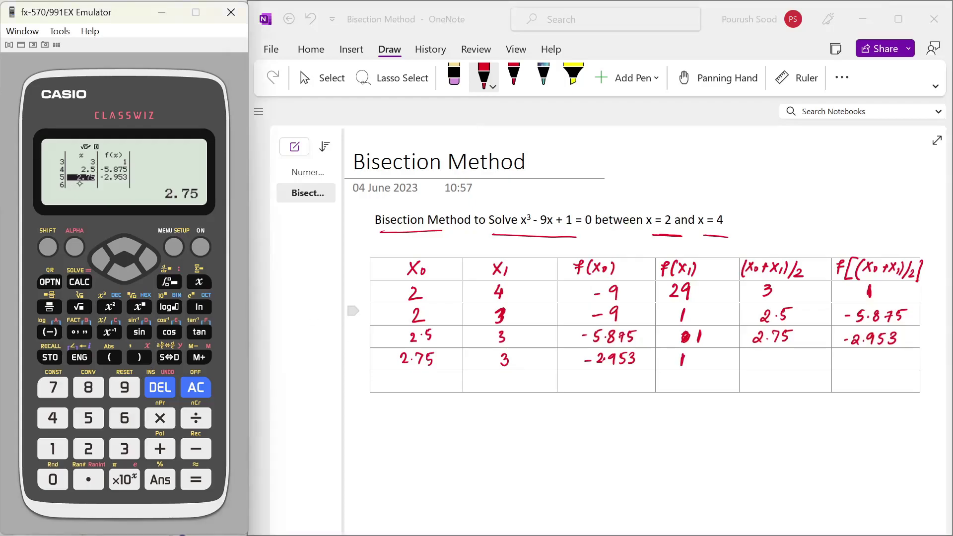
{"action": "type", "text": "(2"}
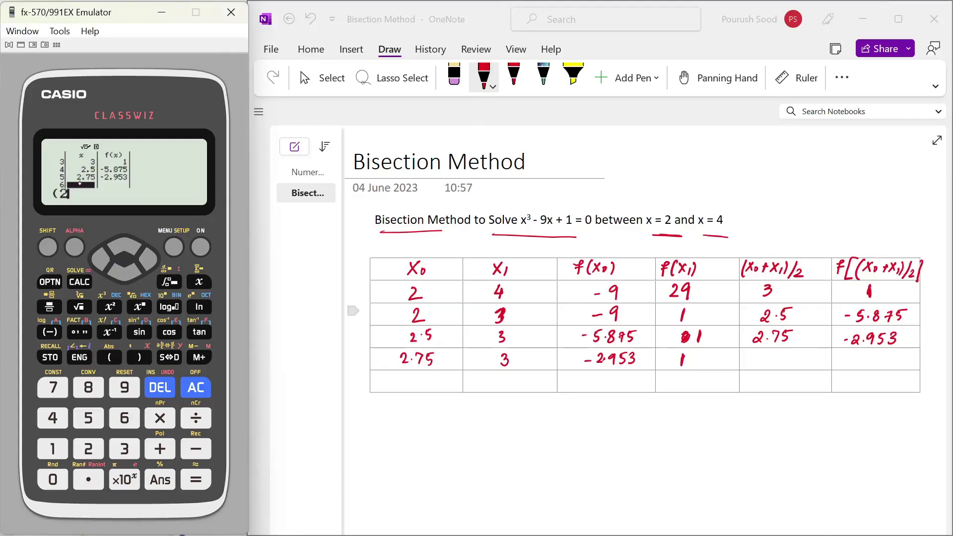
{"action": "type", "text": ".75+"}
{"action": "type", "text": "3"}
{"action": "type", "text": ")/2"}
{"action": "key", "text": "Return"}
{"action": "key", "text": "Up"}
{"action": "key", "text": "Right"}
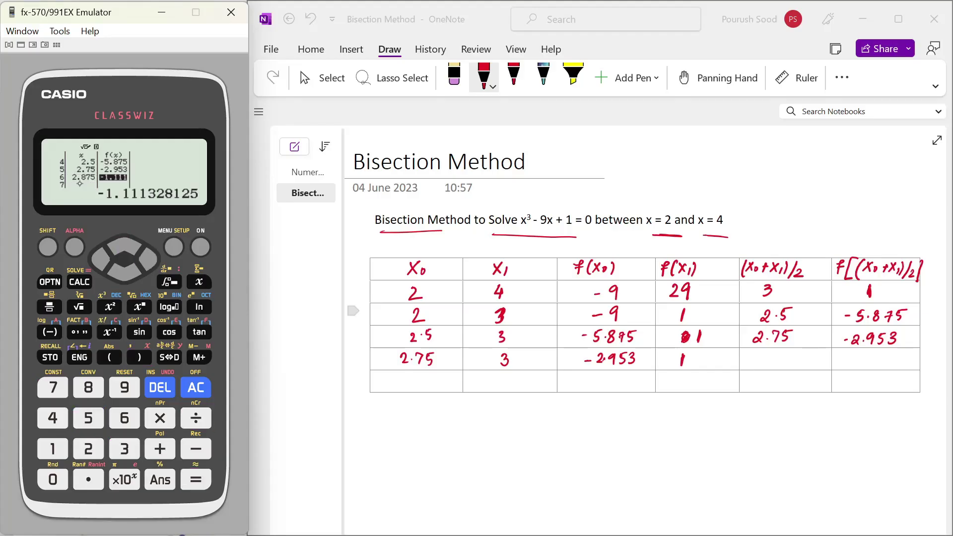
{"action": "left_click", "coordinate": [755, 358]}
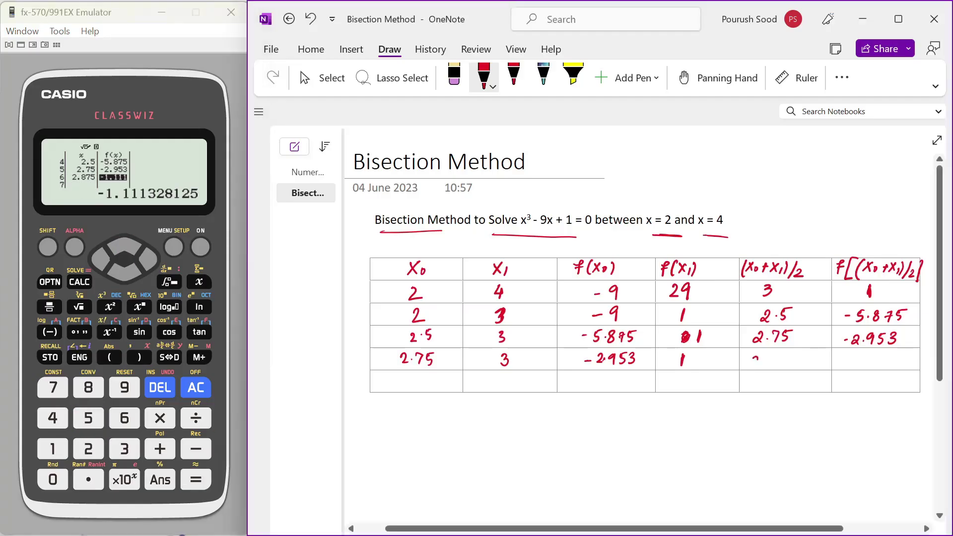
{"action": "left_click_drag", "start_coordinate": [751, 358], "coordinate": [788, 365]}
{"action": "left_click", "coordinate": [868, 366]}
{"action": "mouse_move", "coordinate": [863, 357]}
{"action": "left_mouse_down"}
{"action": "mouse_move", "coordinate": [860, 367]}
{"action": "mouse_move", "coordinate": [886, 367]}
{"action": "left_mouse_up"}
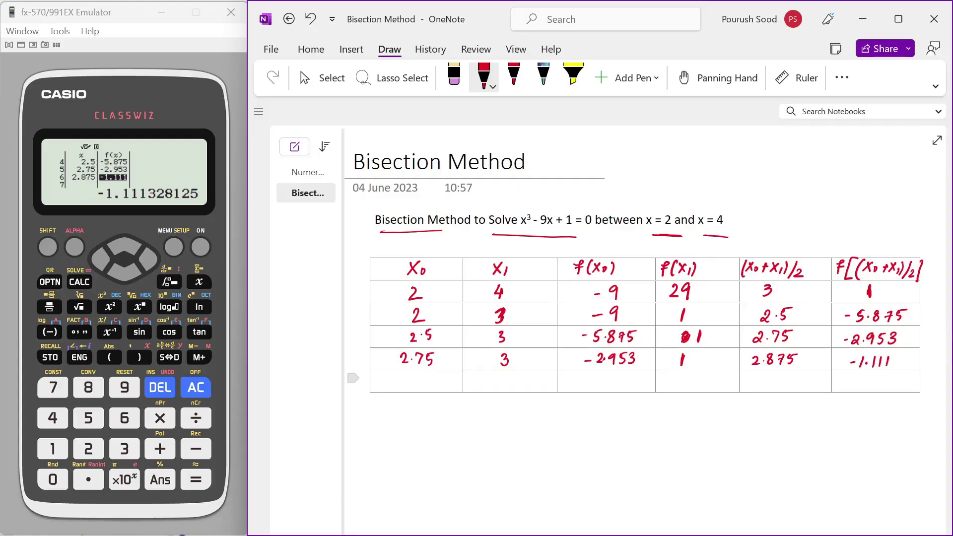
Pen 2.875, 3, −1.111 and 1 into the fifth row's first four cells.
{"action": "mouse_move", "coordinate": [398, 378]}
{"action": "left_mouse_down"}
{"action": "mouse_move", "coordinate": [405, 388]}
{"action": "mouse_move", "coordinate": [417, 376]}
{"action": "mouse_move", "coordinate": [433, 387]}
{"action": "left_mouse_up"}
{"action": "left_click", "coordinate": [408, 385]}
{"action": "left_click_drag", "start_coordinate": [504, 376], "coordinate": [504, 388]}
{"action": "left_click_drag", "start_coordinate": [584, 386], "coordinate": [593, 386]}
{"action": "mouse_move", "coordinate": [599, 380]}
{"action": "left_mouse_down"}
{"action": "mouse_move", "coordinate": [597, 390]}
{"action": "mouse_move", "coordinate": [623, 389]}
{"action": "left_mouse_up"}
{"action": "left_click", "coordinate": [603, 387]}
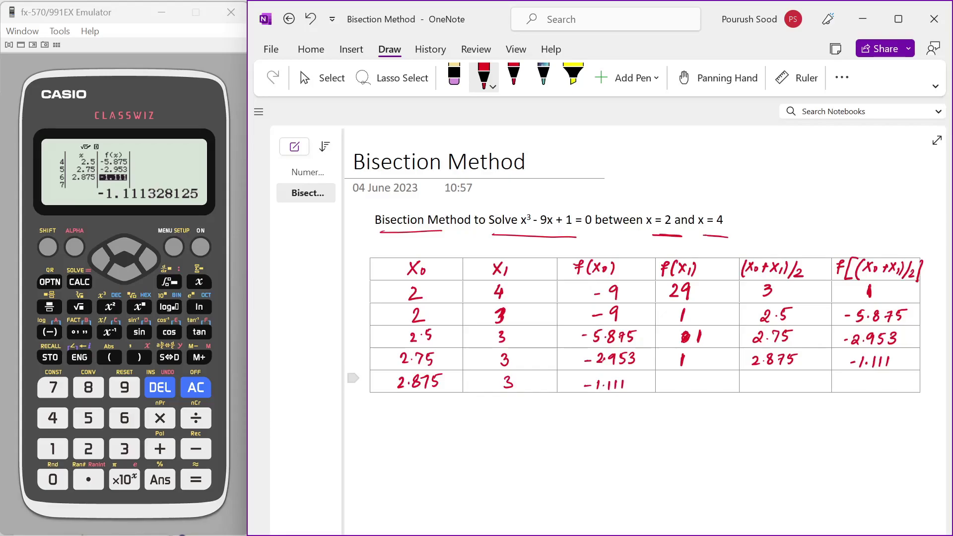
{"action": "left_click_drag", "start_coordinate": [684, 377], "coordinate": [682, 390]}
Evaluate the midpoint (2.875+3)/2 = 2.9375 and its function value on the calculator.
{"action": "left_click", "coordinate": [99, 258]}
{"action": "key", "text": "Down"}
{"action": "type", "text": "(2.87"}
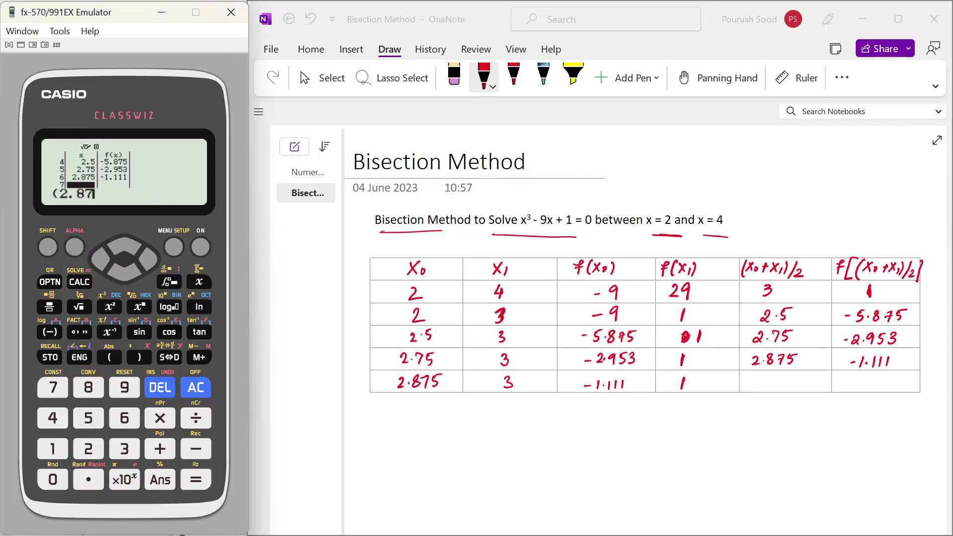
{"action": "type", "text": "5+"}
{"action": "type", "text": "3"}
{"action": "type", "text": ")/2"}
{"action": "key", "text": "Return"}
{"action": "key", "text": "Up"}
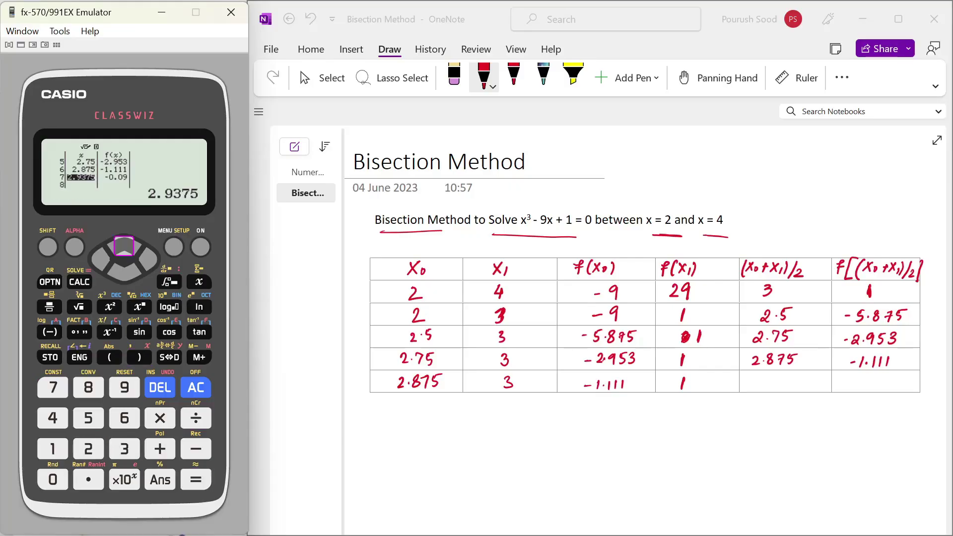
{"action": "key", "text": "Right"}
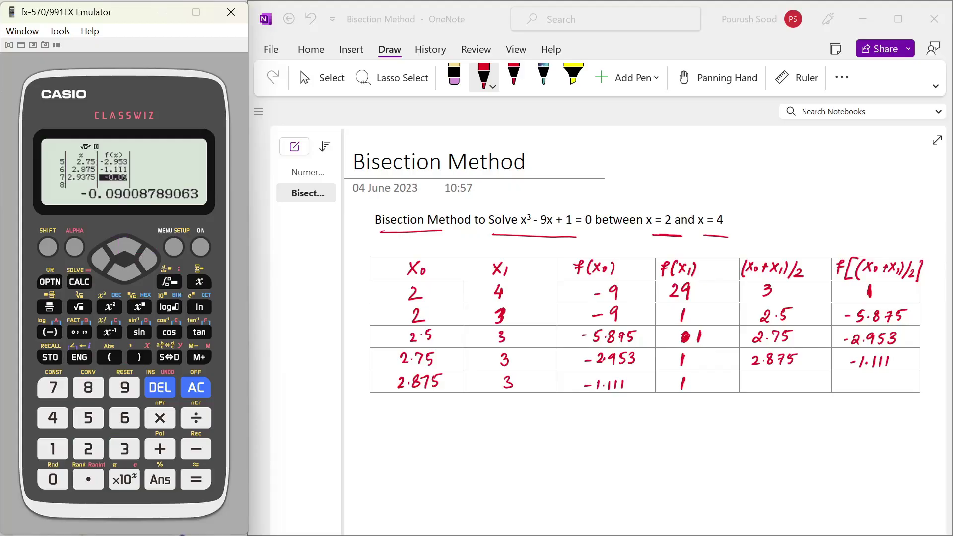
Write midpoint 2.9375 and f = −0.09 in the fifth row, underlining −0.09.
{"action": "left_click", "coordinate": [773, 388]}
{"action": "left_click_drag", "start_coordinate": [764, 379], "coordinate": [811, 389]}
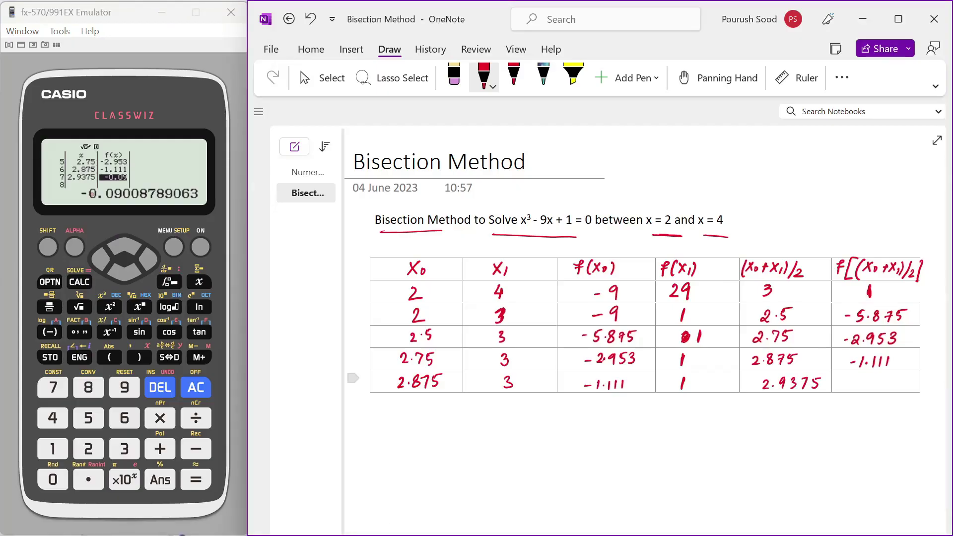
{"action": "mouse_move", "coordinate": [857, 385]}
{"action": "left_mouse_down"}
{"action": "mouse_move", "coordinate": [883, 389]}
{"action": "mouse_move", "coordinate": [887, 380]}
{"action": "mouse_move", "coordinate": [897, 390]}
{"action": "left_mouse_up"}
{"action": "left_click", "coordinate": [879, 390]}
{"action": "left_click_drag", "start_coordinate": [857, 404], "coordinate": [892, 405]}
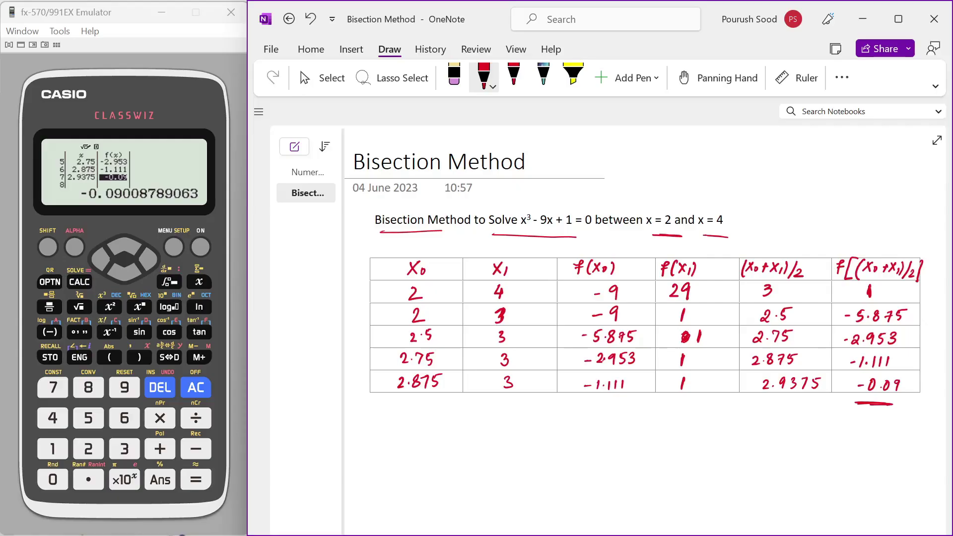
Write the next interval 2.9375 and 3 below the table.
{"action": "left_click_drag", "start_coordinate": [392, 414], "coordinate": [429, 418]}
{"action": "left_click_drag", "start_coordinate": [440, 407], "coordinate": [433, 417]}
{"action": "left_click_drag", "start_coordinate": [500, 408], "coordinate": [499, 420]}
Add an #Iter heading and number the iteration rows 1. through 5. in the margin.
{"action": "left_click_drag", "start_coordinate": [359, 241], "coordinate": [363, 253]}
{"action": "mouse_move", "coordinate": [356, 243]}
{"action": "left_mouse_down"}
{"action": "mouse_move", "coordinate": [369, 241]}
{"action": "mouse_move", "coordinate": [372, 252]}
{"action": "mouse_move", "coordinate": [377, 239]}
{"action": "left_mouse_up"}
{"action": "left_click_drag", "start_coordinate": [373, 242], "coordinate": [384, 252]}
{"action": "left_click_drag", "start_coordinate": [379, 245], "coordinate": [390, 243]}
{"action": "left_click_drag", "start_coordinate": [387, 248], "coordinate": [397, 245]}
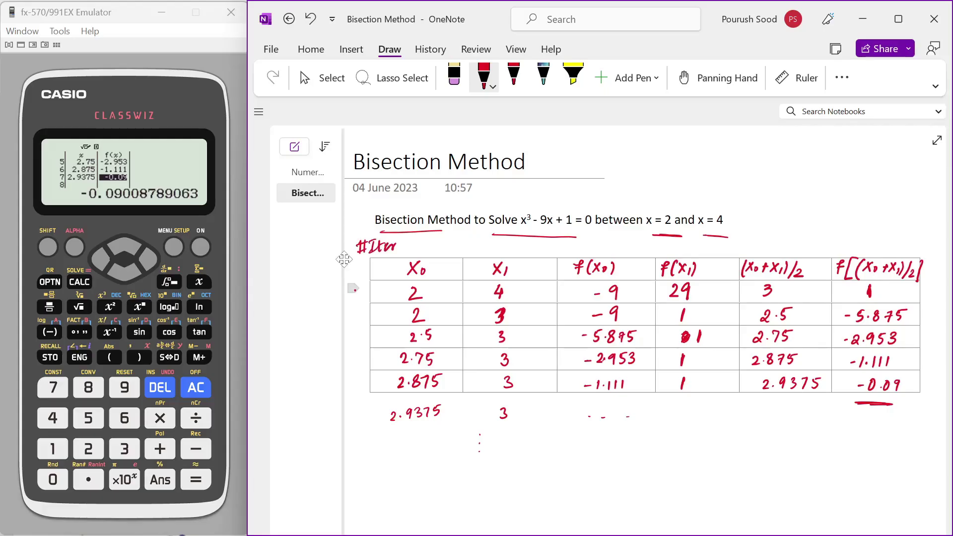
{"action": "mouse_move", "coordinate": [353, 309]}
{"action": "left_mouse_down"}
{"action": "mouse_move", "coordinate": [362, 318]}
{"action": "mouse_move", "coordinate": [356, 387]}
{"action": "mouse_move", "coordinate": [363, 373]}
{"action": "left_mouse_up"}
{"action": "left_click", "coordinate": [363, 316]}
{"action": "left_click", "coordinate": [364, 337]}
{"action": "left_click", "coordinate": [368, 360]}
{"action": "left_click", "coordinate": [368, 375]}
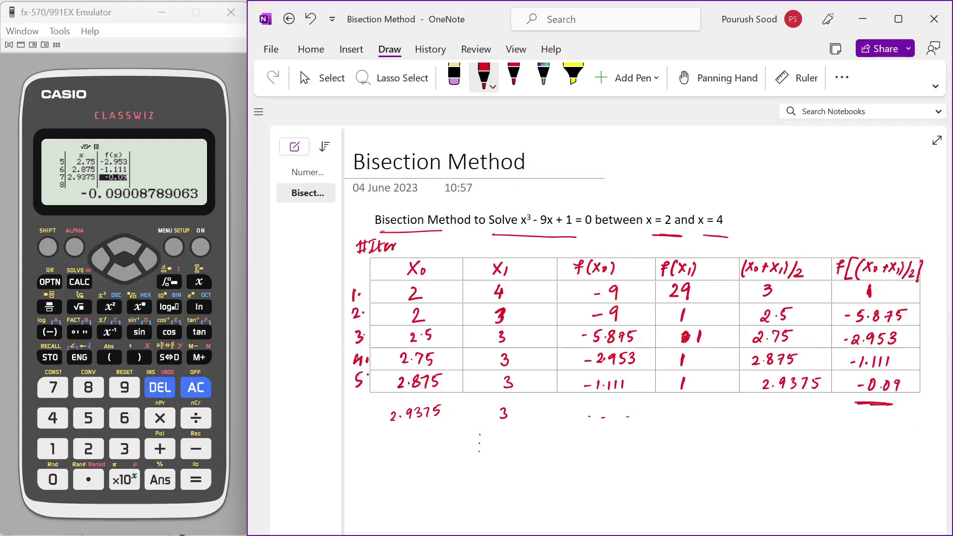
Write "Root =" below the table.
{"action": "left_click_drag", "start_coordinate": [401, 449], "coordinate": [398, 465]}
{"action": "mouse_move", "coordinate": [400, 451]}
{"action": "left_mouse_down"}
{"action": "mouse_move", "coordinate": [406, 464]}
{"action": "mouse_move", "coordinate": [423, 464]}
{"action": "left_mouse_up"}
{"action": "mouse_move", "coordinate": [414, 456]}
{"action": "left_mouse_down"}
{"action": "mouse_move", "coordinate": [475, 464]}
{"action": "mouse_move", "coordinate": [492, 452]}
{"action": "left_mouse_up"}
Write 2.875 after Root =, underline it and add a check mark.
{"action": "mouse_move", "coordinate": [498, 452]}
{"action": "left_mouse_down"}
{"action": "mouse_move", "coordinate": [501, 466]}
{"action": "mouse_move", "coordinate": [509, 463]}
{"action": "left_mouse_up"}
{"action": "left_click_drag", "start_coordinate": [510, 450], "coordinate": [516, 449]}
{"action": "mouse_move", "coordinate": [464, 472]}
{"action": "left_mouse_down"}
{"action": "mouse_move", "coordinate": [508, 467]}
{"action": "mouse_move", "coordinate": [505, 474]}
{"action": "left_mouse_up"}
{"action": "mouse_move", "coordinate": [527, 460]}
{"action": "left_mouse_down"}
{"action": "mouse_move", "coordinate": [533, 466]}
{"action": "mouse_move", "coordinate": [561, 443]}
{"action": "left_mouse_up"}
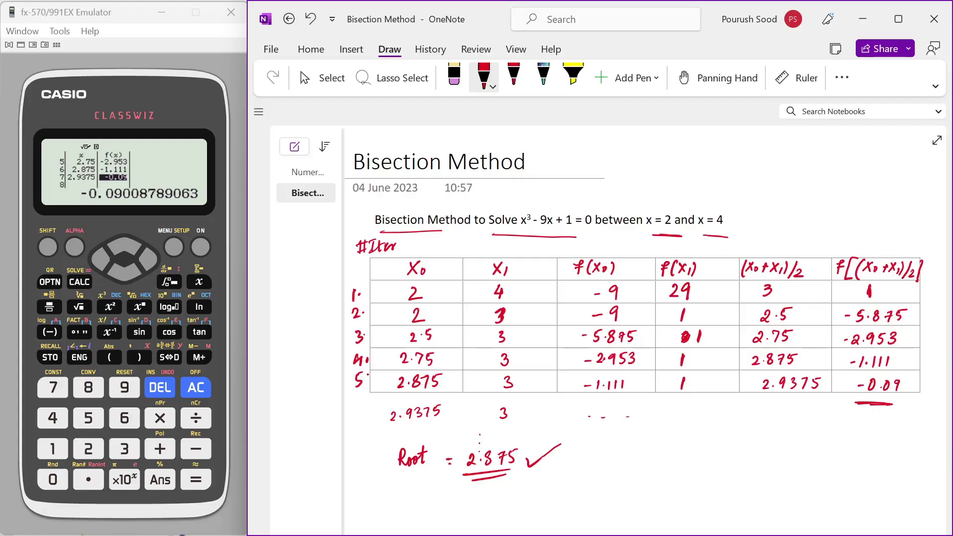
Jot an "Itr" note near the top right and draw lines beneath it.
{"action": "left_click_drag", "start_coordinate": [745, 172], "coordinate": [747, 190]}
{"action": "left_click_drag", "start_coordinate": [752, 184], "coordinate": [810, 199]}
{"action": "left_click_drag", "start_coordinate": [752, 217], "coordinate": [803, 209]}
{"action": "left_click_drag", "start_coordinate": [754, 224], "coordinate": [776, 220]}
{"action": "left_click_drag", "start_coordinate": [771, 228], "coordinate": [791, 223]}
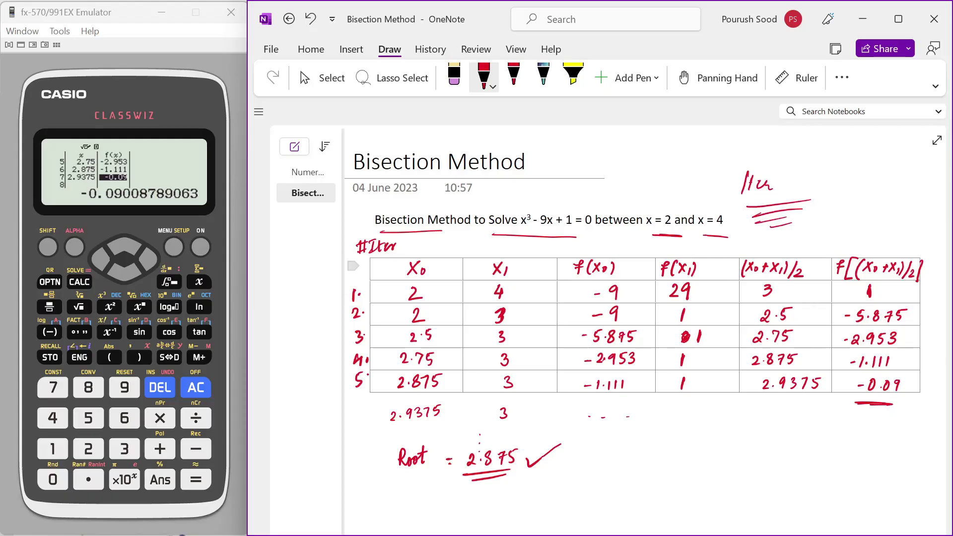